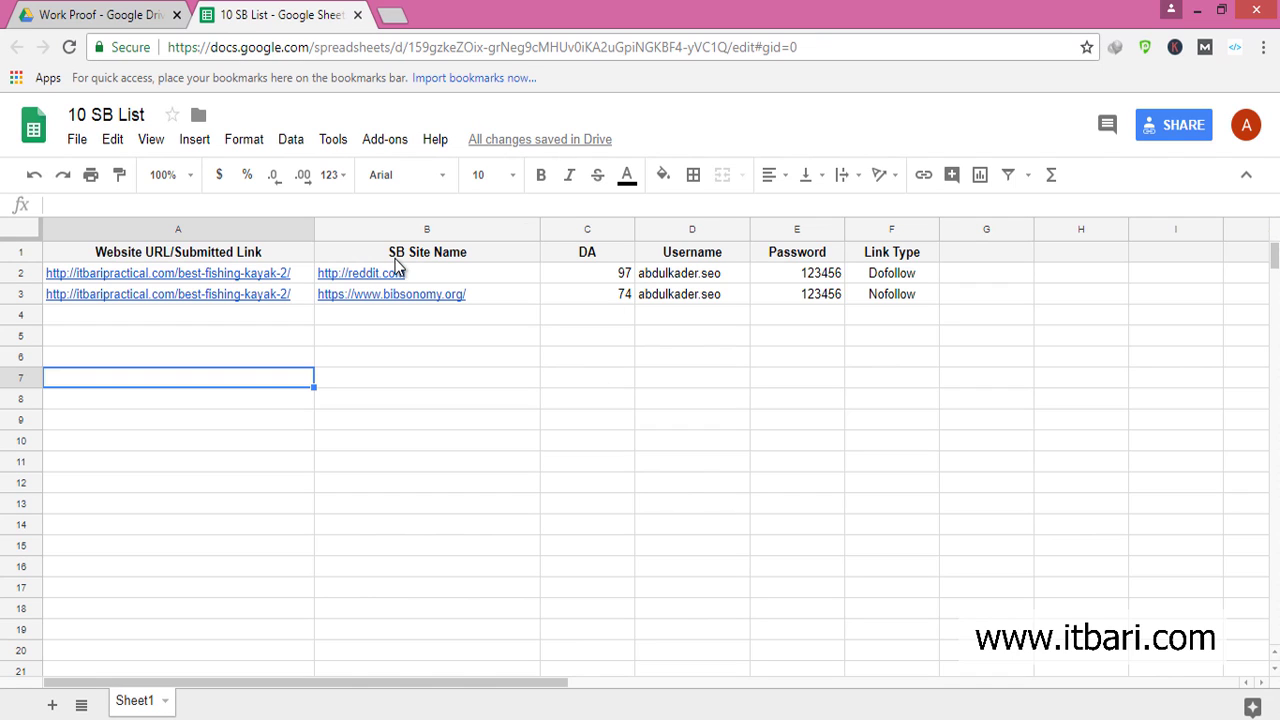
# Review the site name, username and password columns of the 10 SB List sheet.
pyautogui.click(440, 256)
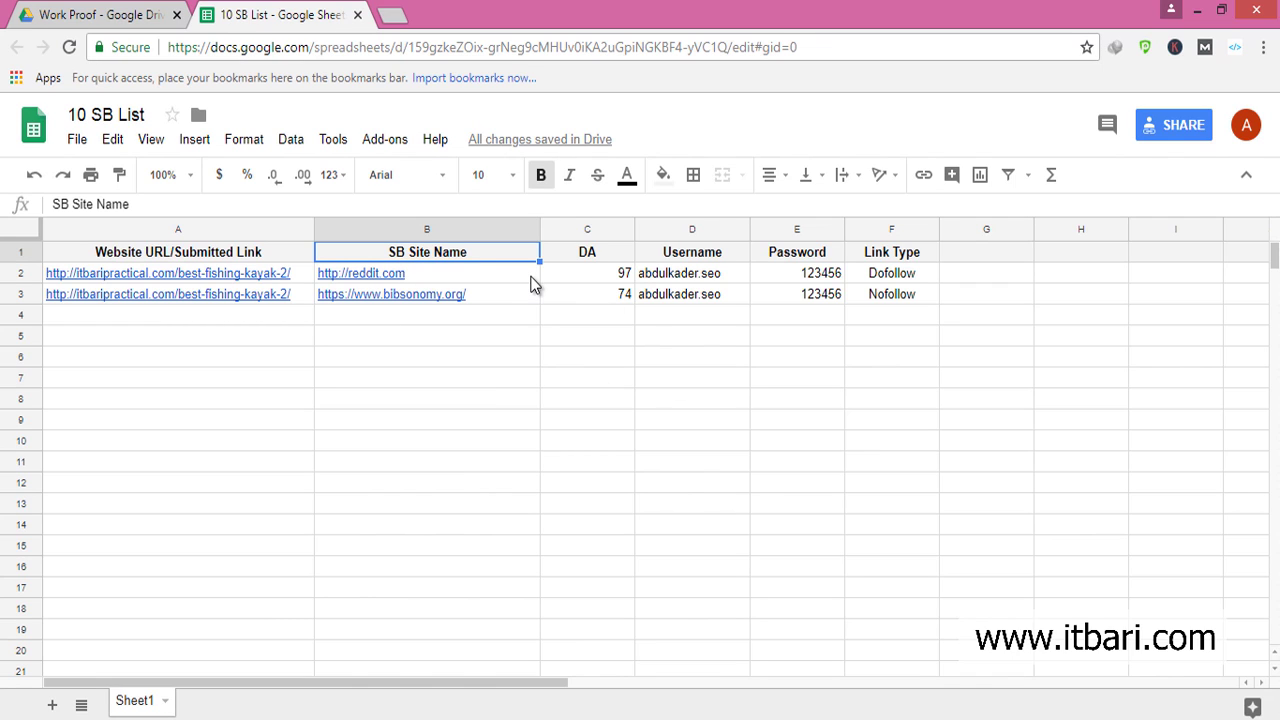
pyautogui.moveTo(509, 281)
pyautogui.click(665, 283)
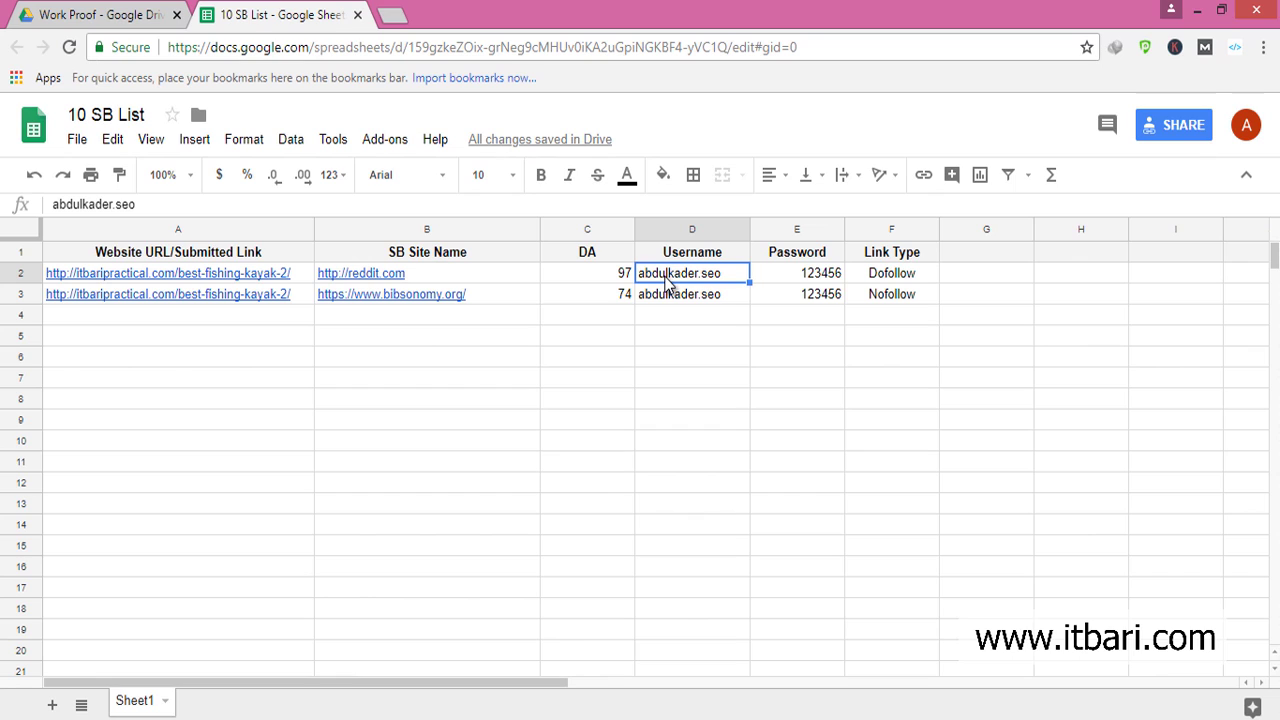
pyautogui.click(814, 284)
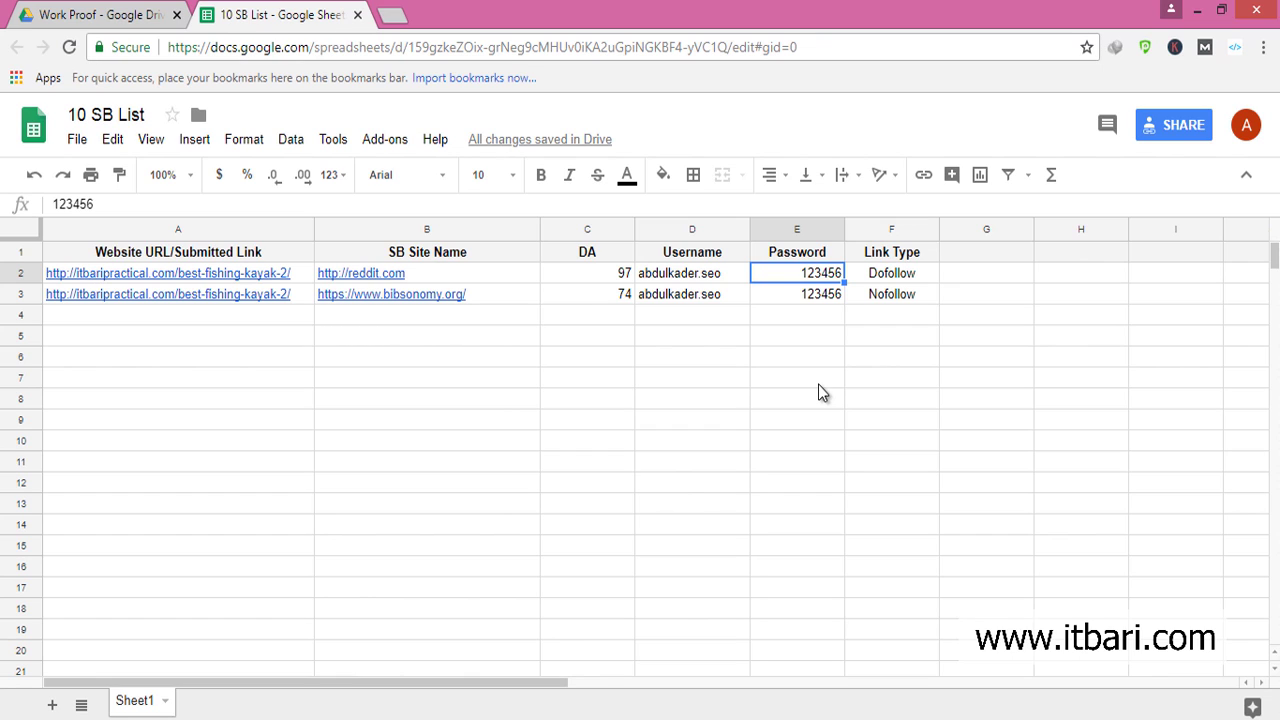
pyautogui.click(392, 14)
pyautogui.write('q')
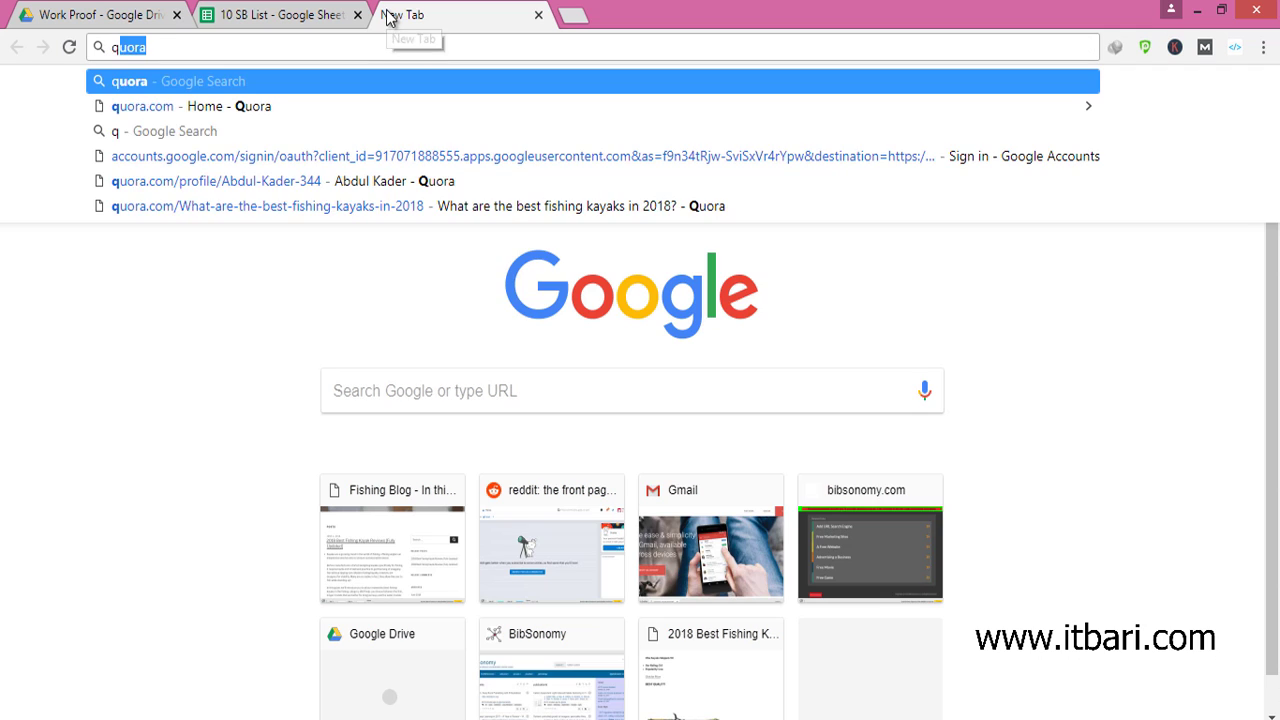
pyautogui.write('uora')
pyautogui.press('Down')
pyautogui.press('Return')
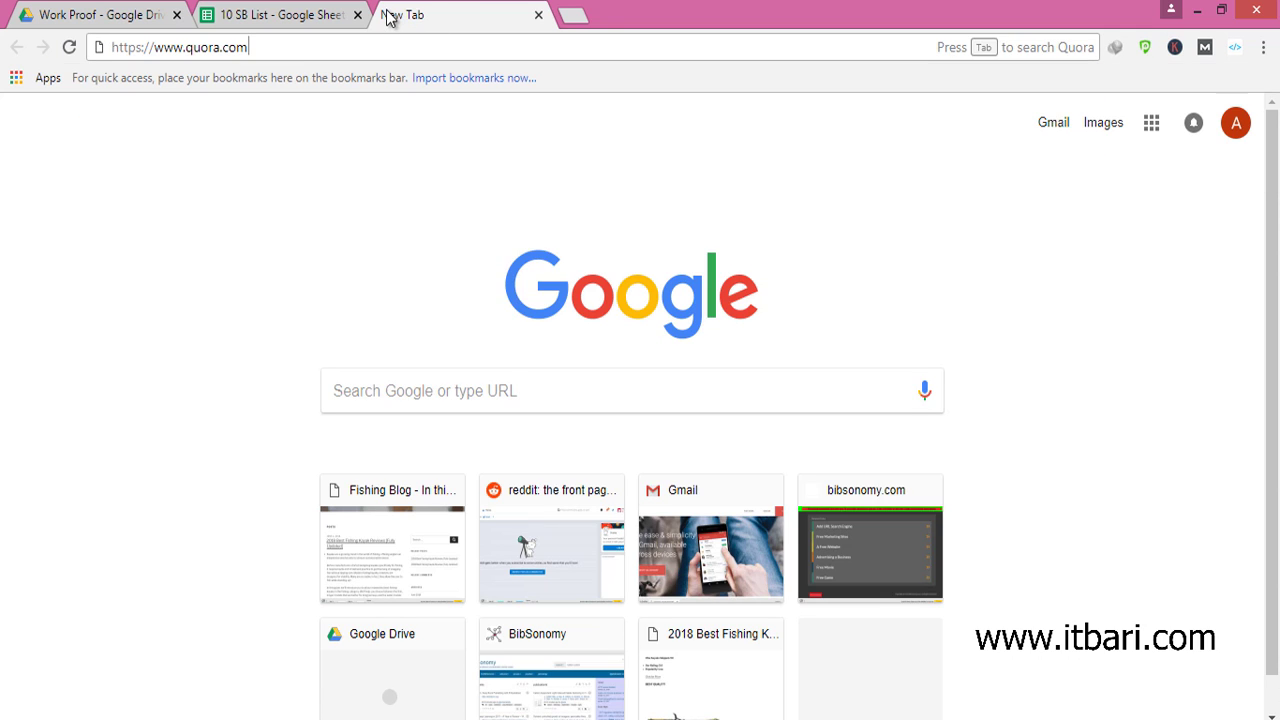
# Open the feed question about why web developers are in demand despite WordPress in a separate tab.
pyautogui.scroll(-5, 660, 476)
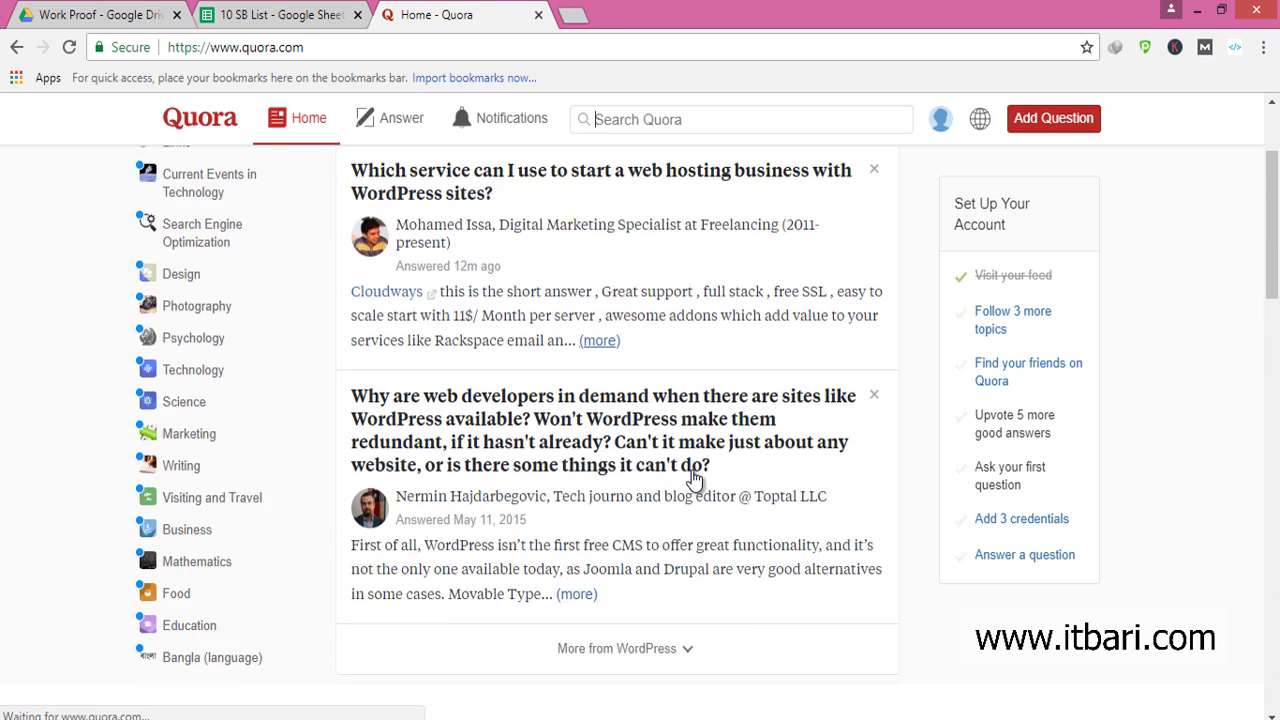
pyautogui.scroll(2, 686, 476)
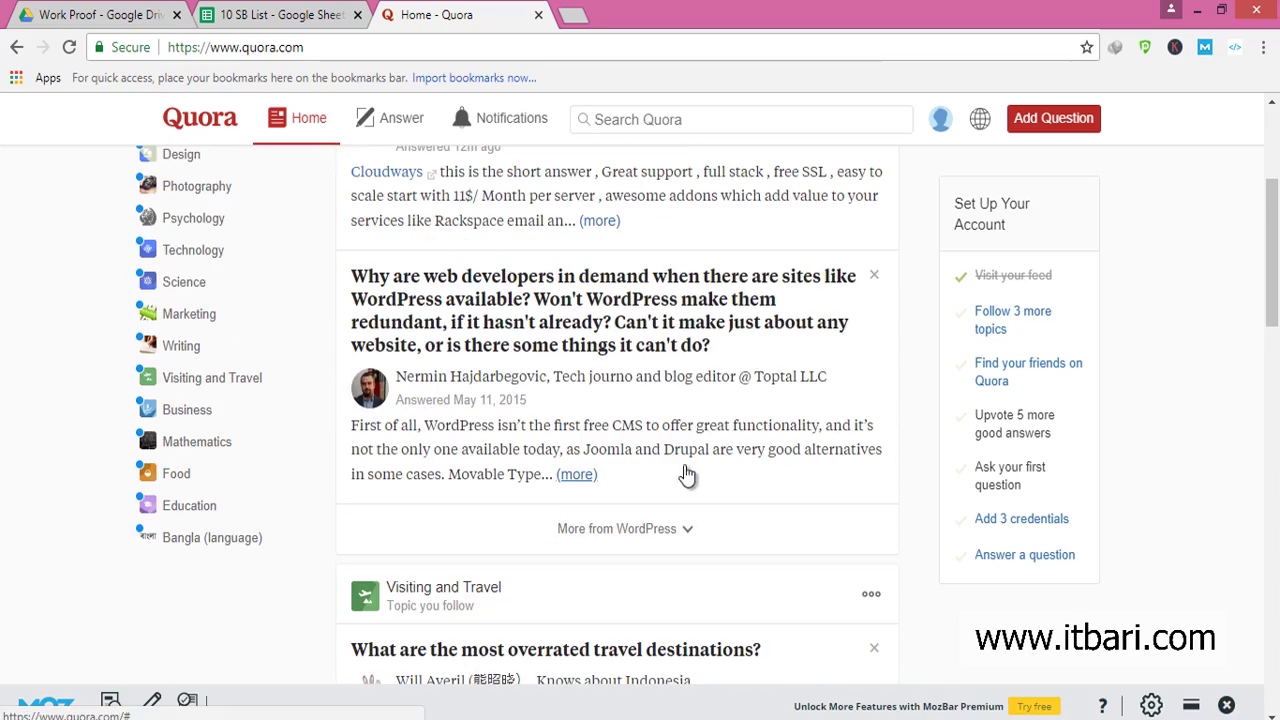
pyautogui.click(561, 327)
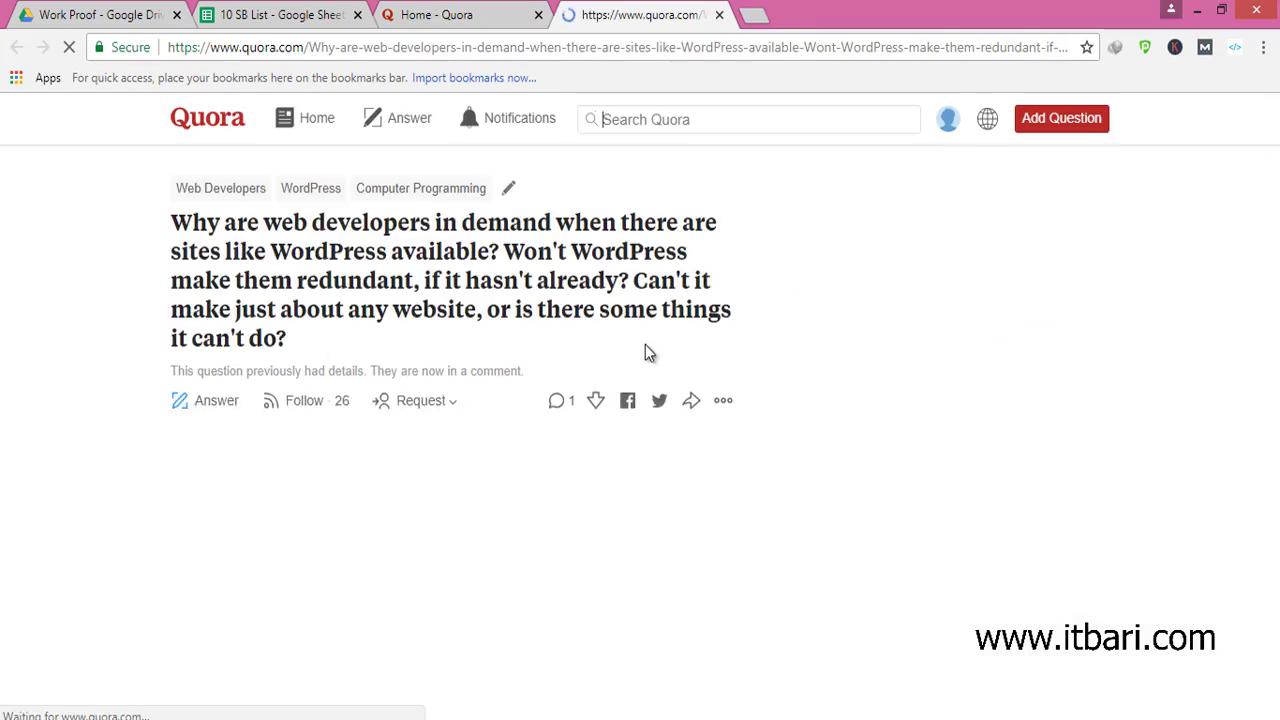
# Examine the first answer and mark the paragraph containing its "web developers" link.
pyautogui.scroll(-10, 645, 380)
pyautogui.scroll(3, 641, 405)
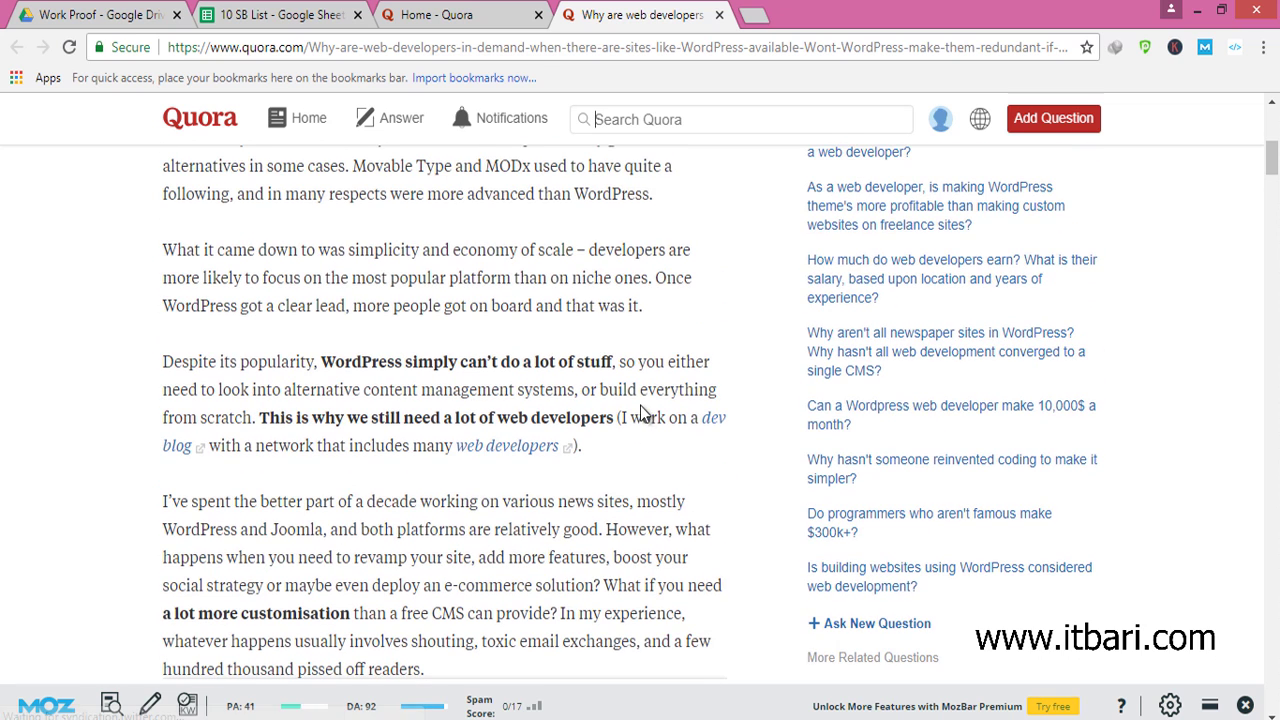
pyautogui.moveTo(137, 335)
pyautogui.mouseDown()
pyautogui.moveTo(206, 406)
pyautogui.moveTo(768, 562)
pyautogui.moveTo(756, 549)
pyautogui.mouseUp()
pyautogui.moveTo(420, 420); pyautogui.dragTo(612, 470)
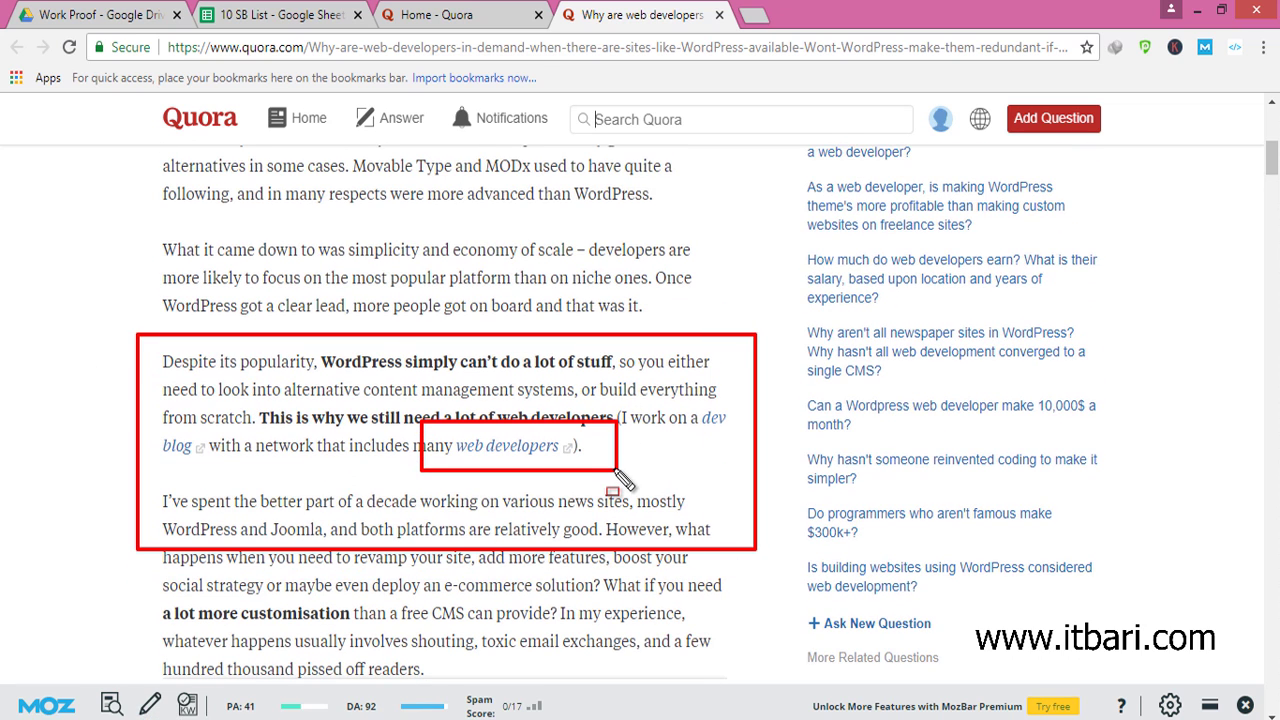
pyautogui.press('Escape')
pyautogui.scroll(1, 341, 390)
pyautogui.scroll(2, 341, 390)
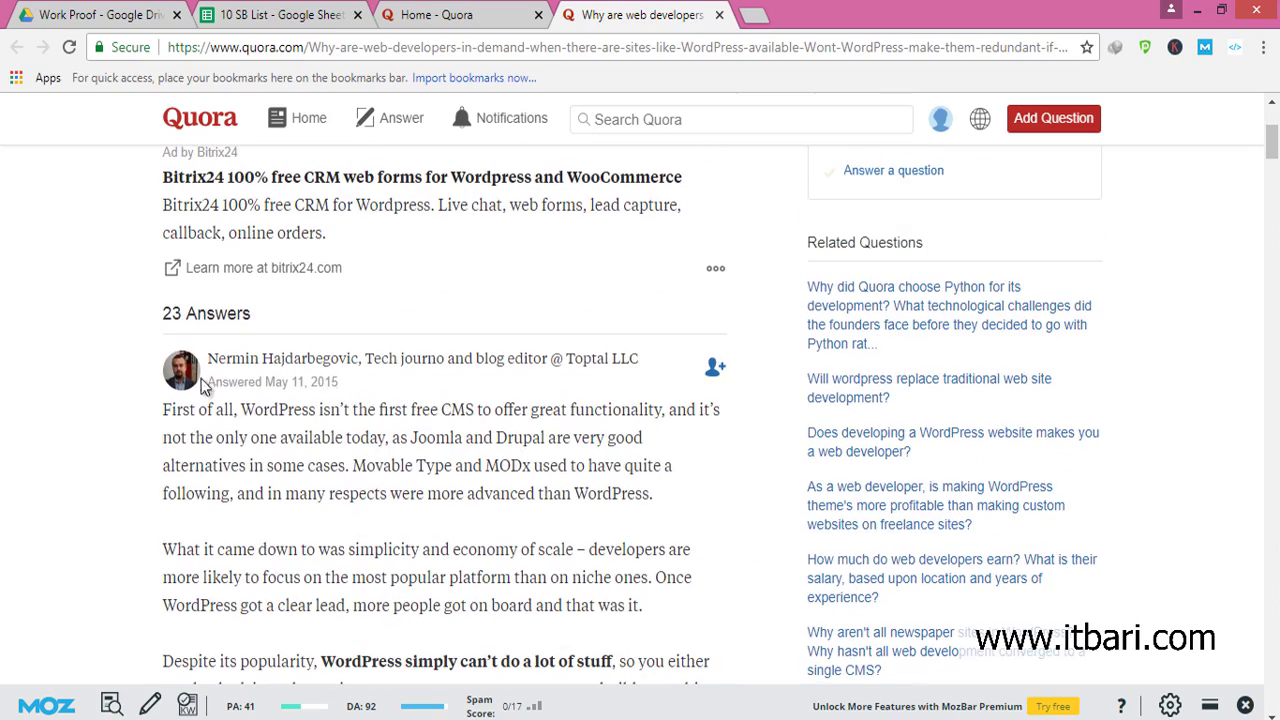
pyautogui.scroll(-1, 443, 399)
pyautogui.scroll(-4, 443, 399)
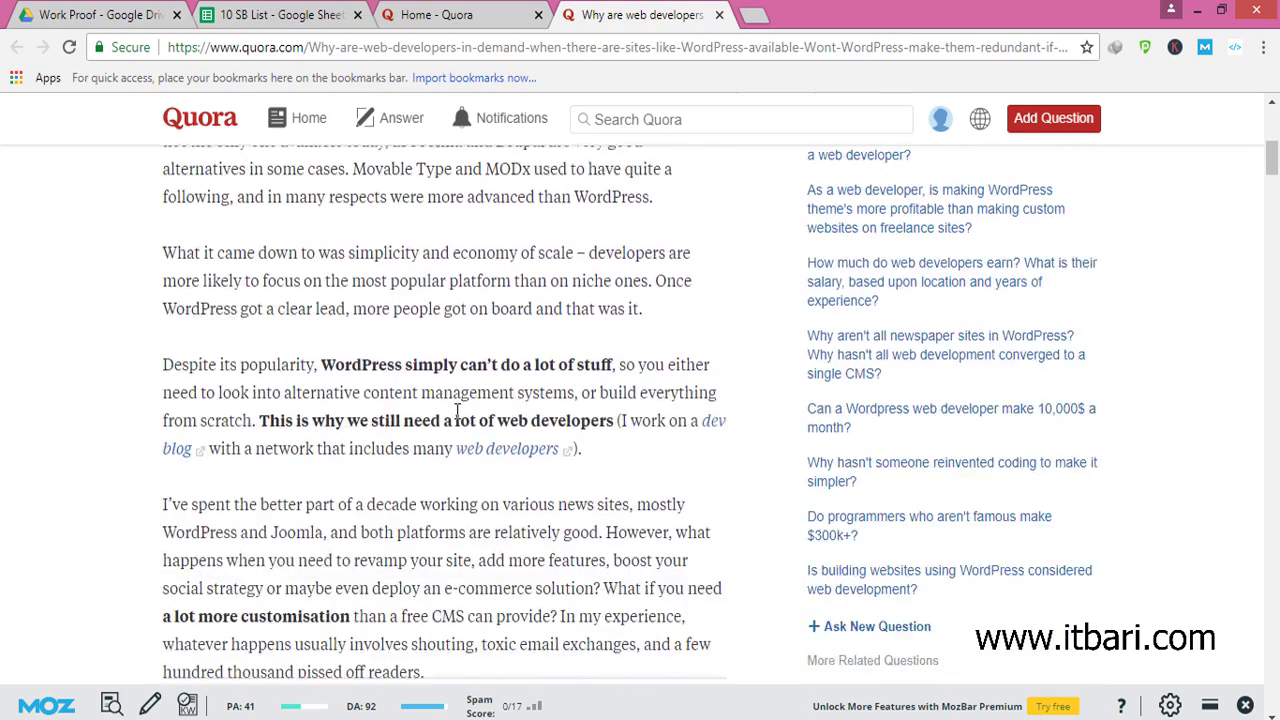
# Examine the question page's address and the first answer, checking them against the 10 SB List sheet.
pyautogui.click(653, 50)
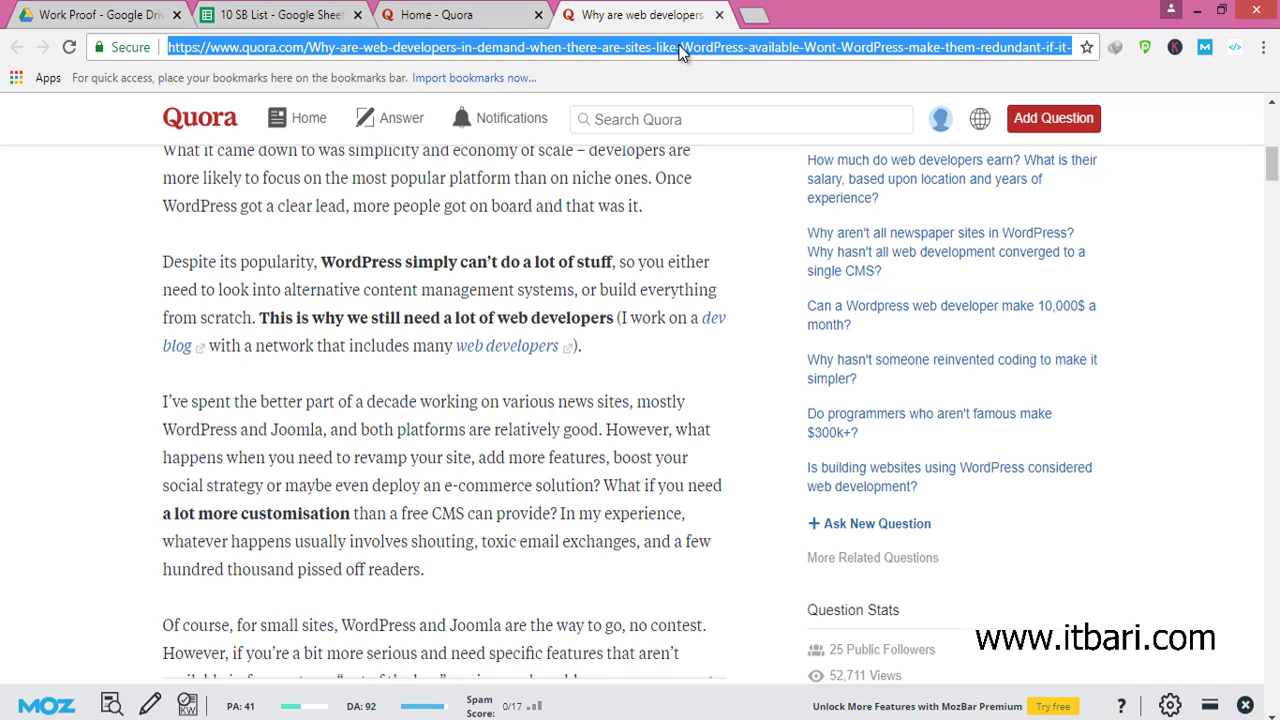
pyautogui.click(230, 14)
pyautogui.click(585, 20)
pyautogui.click(288, 16)
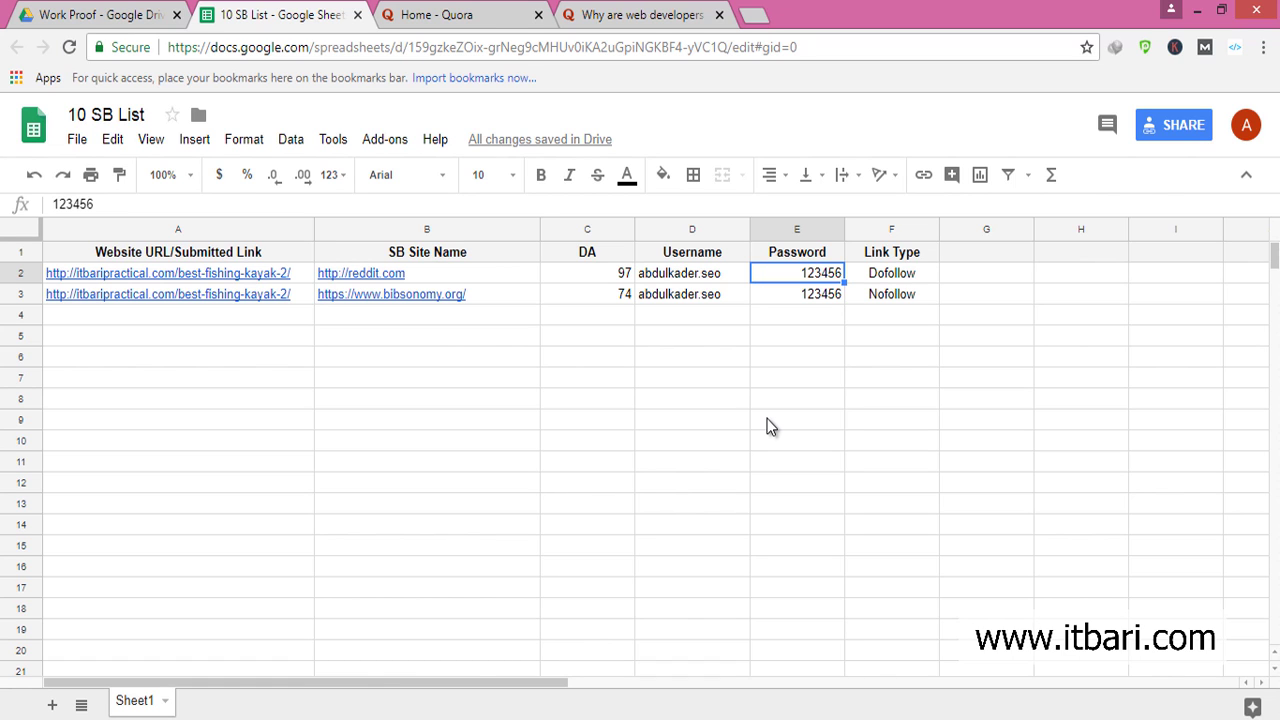
pyautogui.click(495, 15)
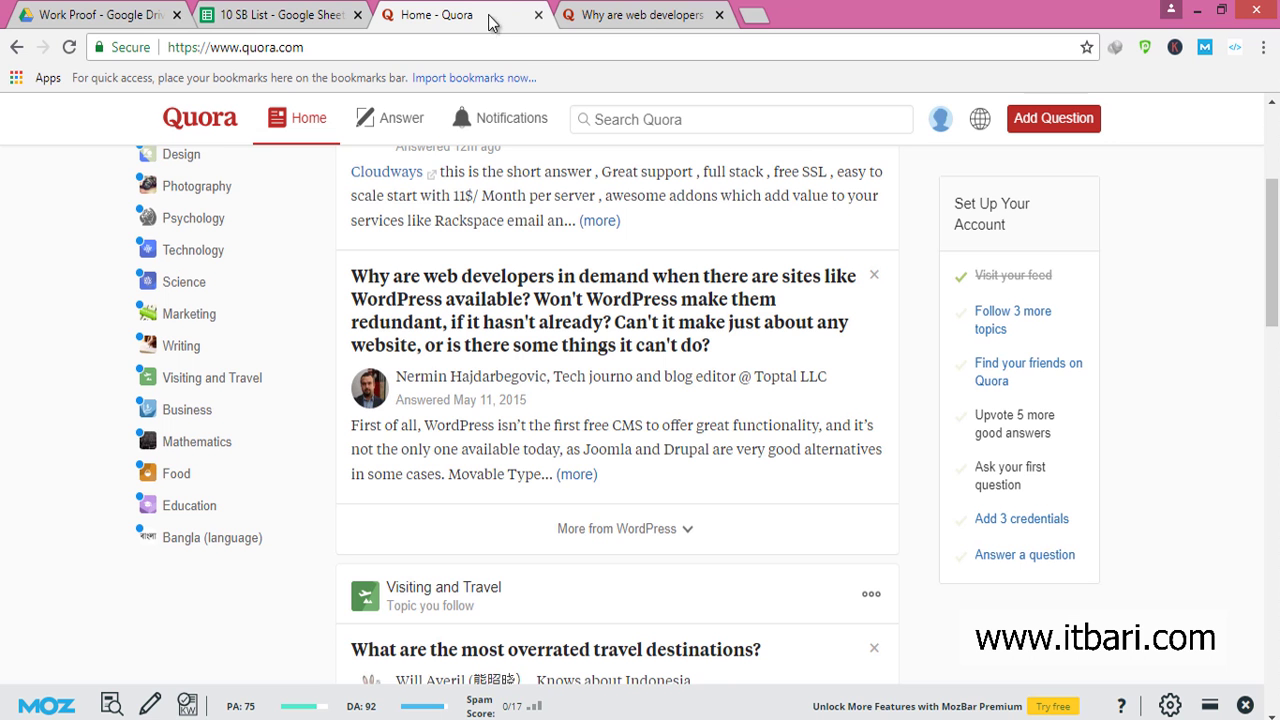
pyautogui.click(612, 17)
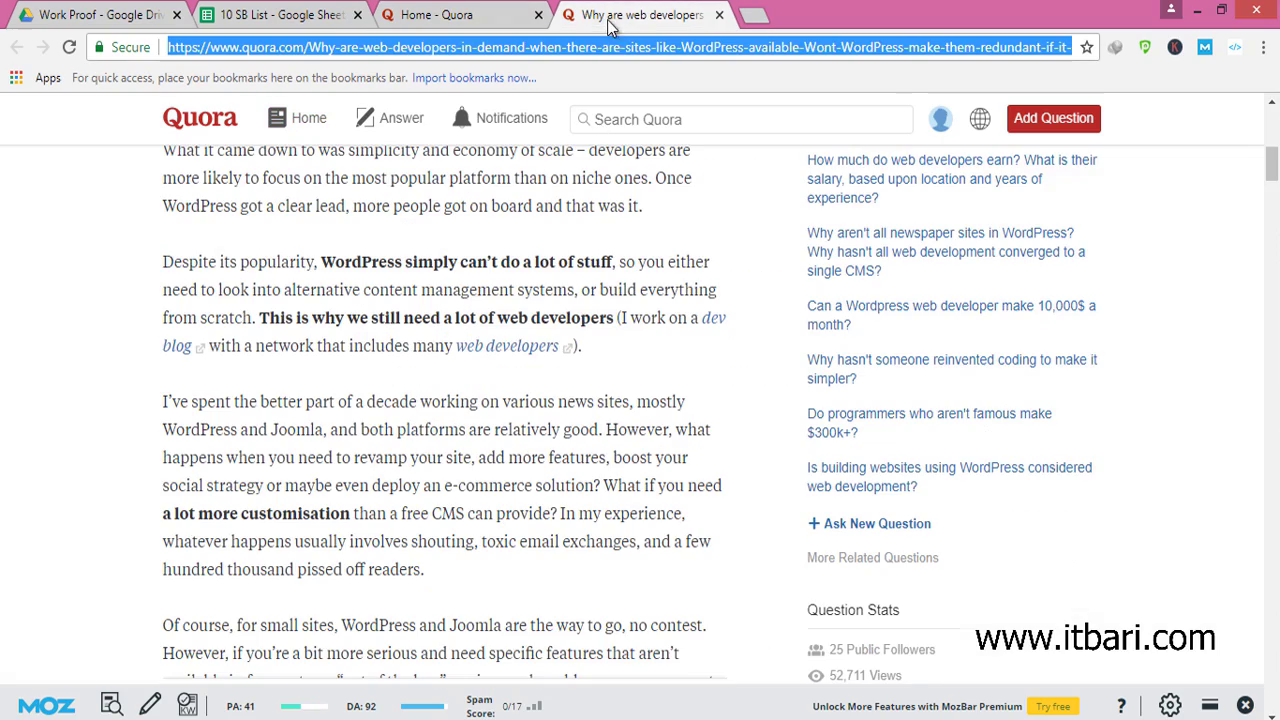
pyautogui.scroll(3, 560, 285)
pyautogui.scroll(-3, 540, 290)
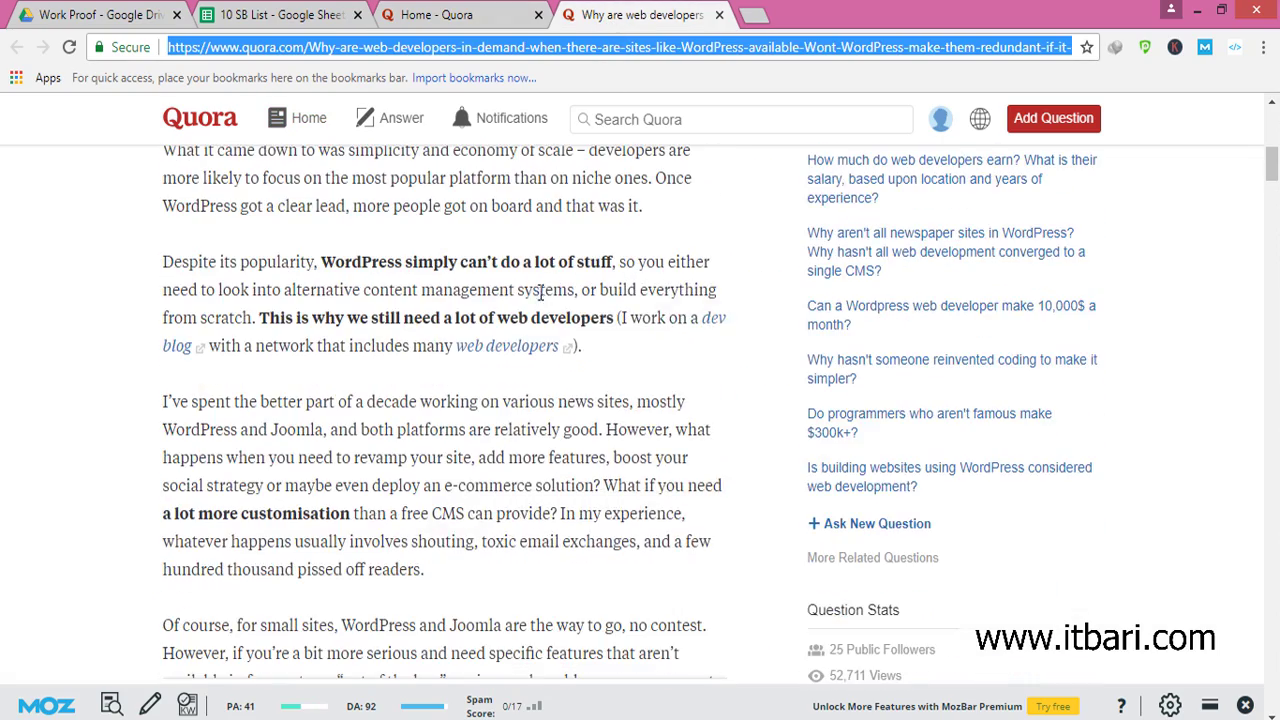
pyautogui.scroll(5, 540, 285)
pyautogui.scroll(-3, 512, 360)
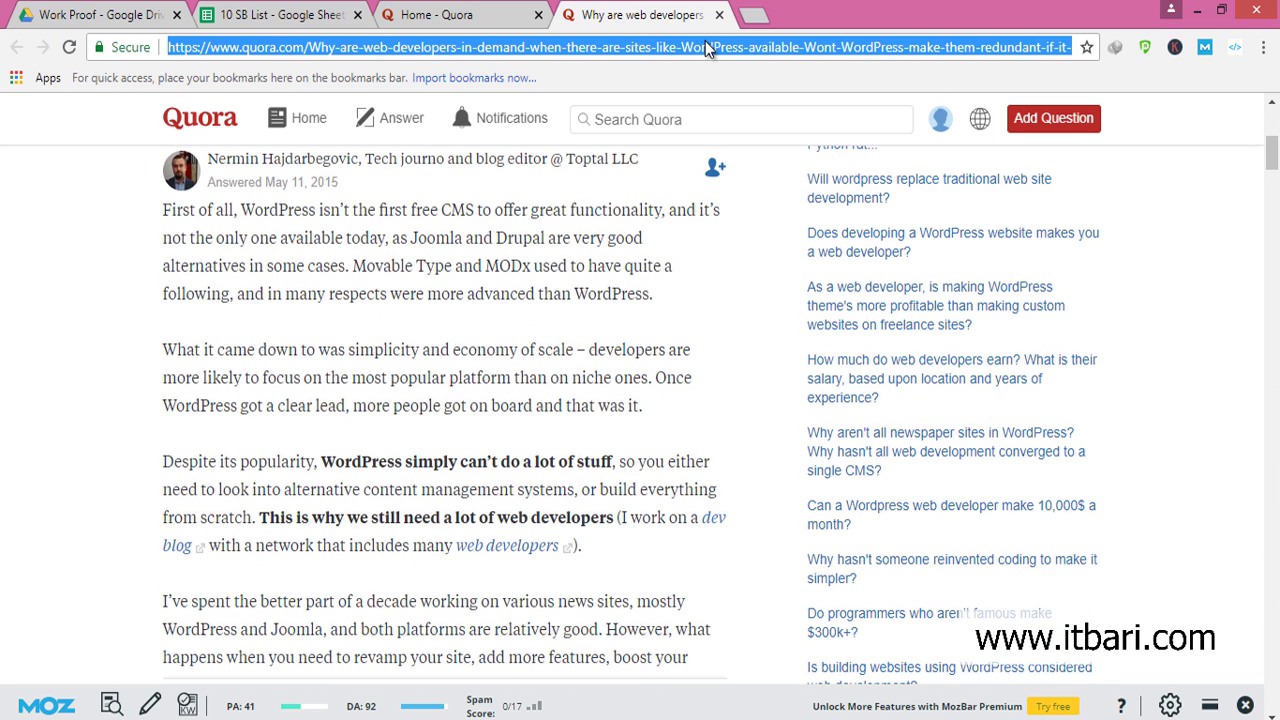
# Create a new Google Sheets spreadsheet in the Work Proof folder of Google Drive.
pyautogui.click(128, 8)
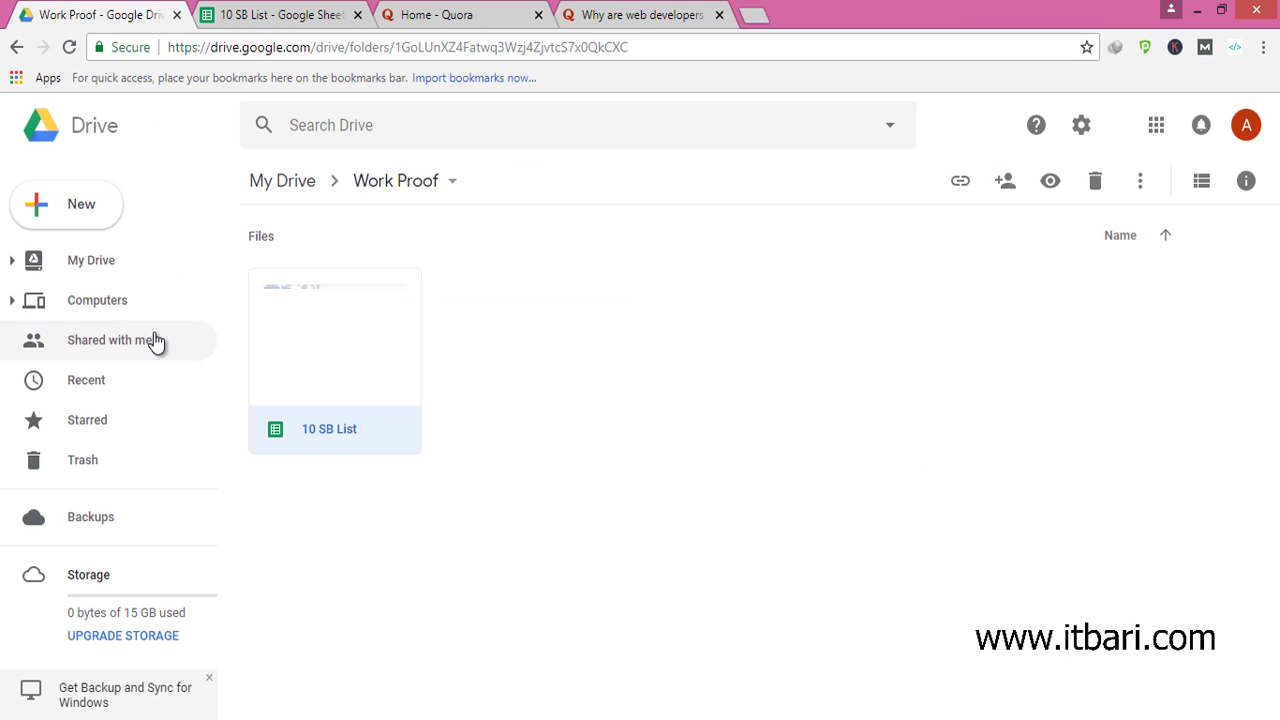
pyautogui.click(103, 206)
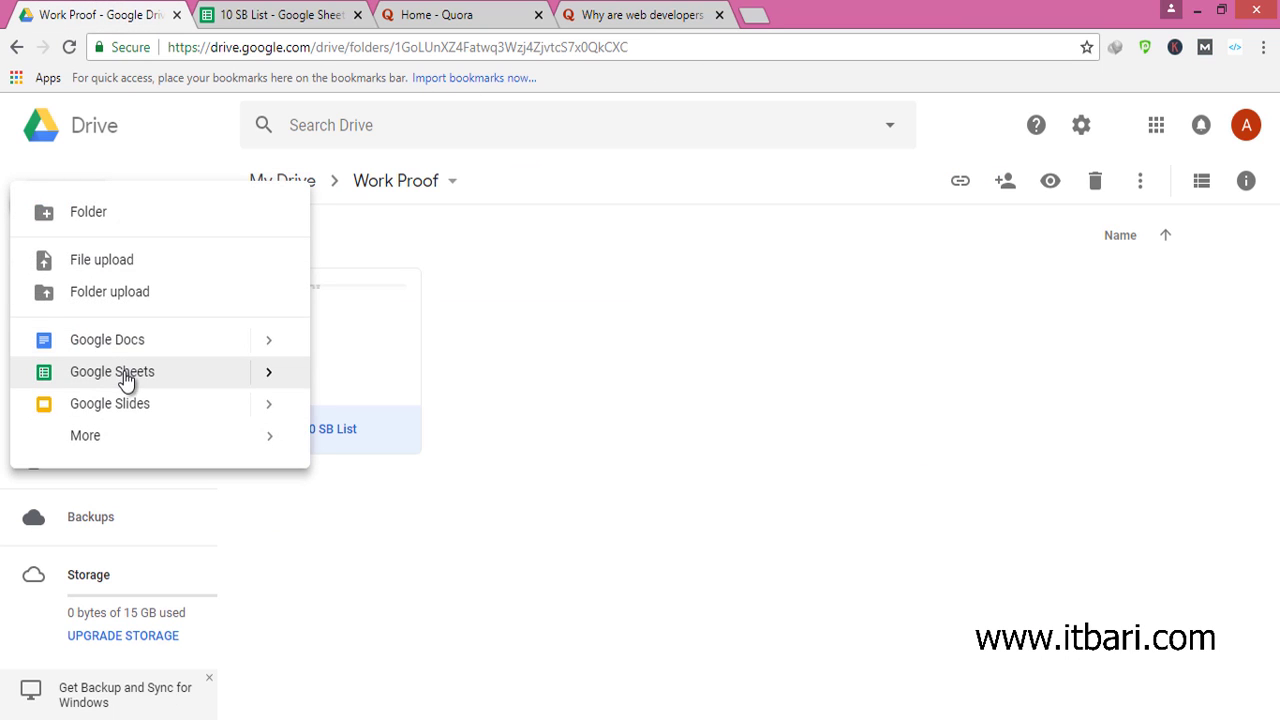
pyautogui.click(86, 375)
pyautogui.click(818, 455)
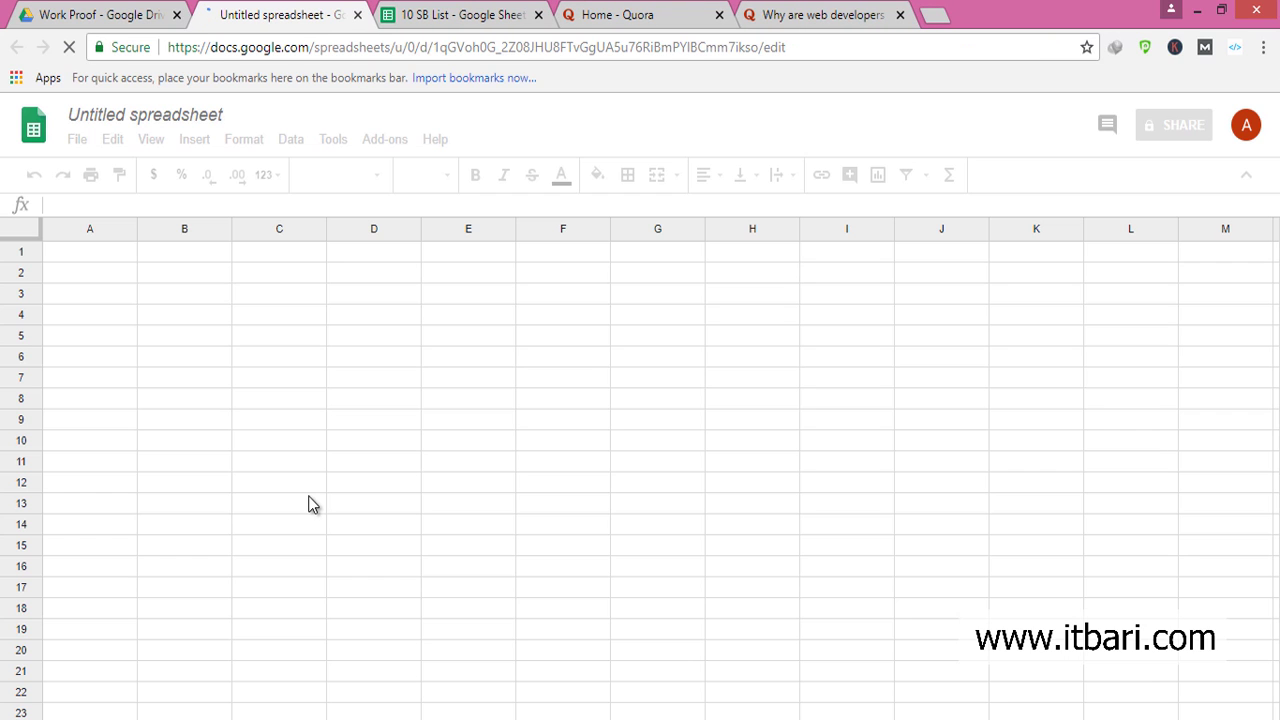
# Rename the new spreadsheet as "Forum Posting Work Proof".
pyautogui.click(165, 114)
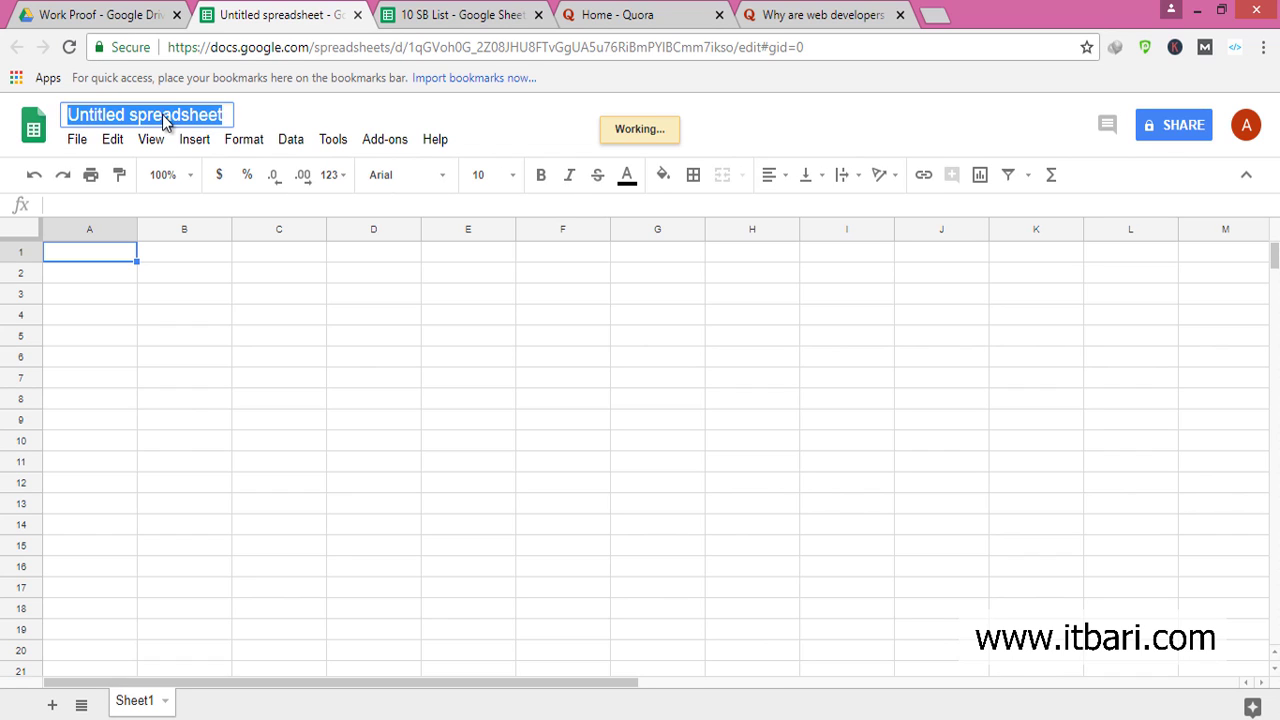
pyautogui.write('For')
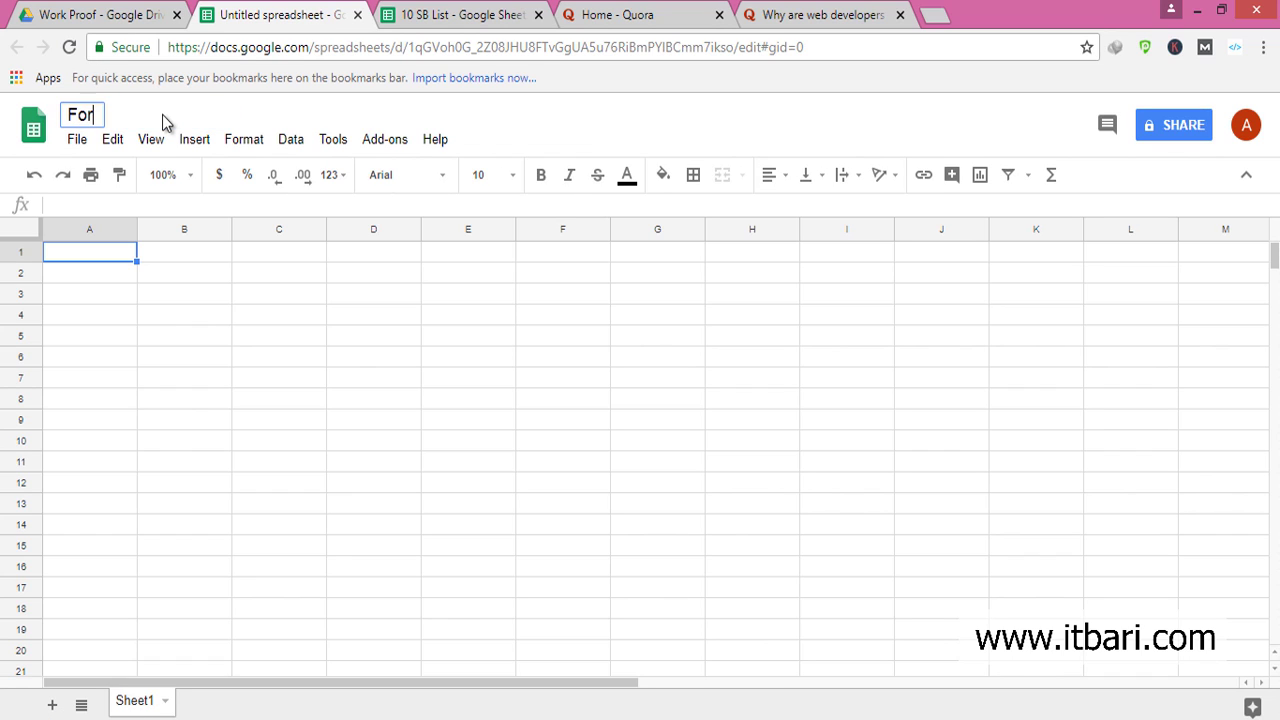
pyautogui.write('um Po')
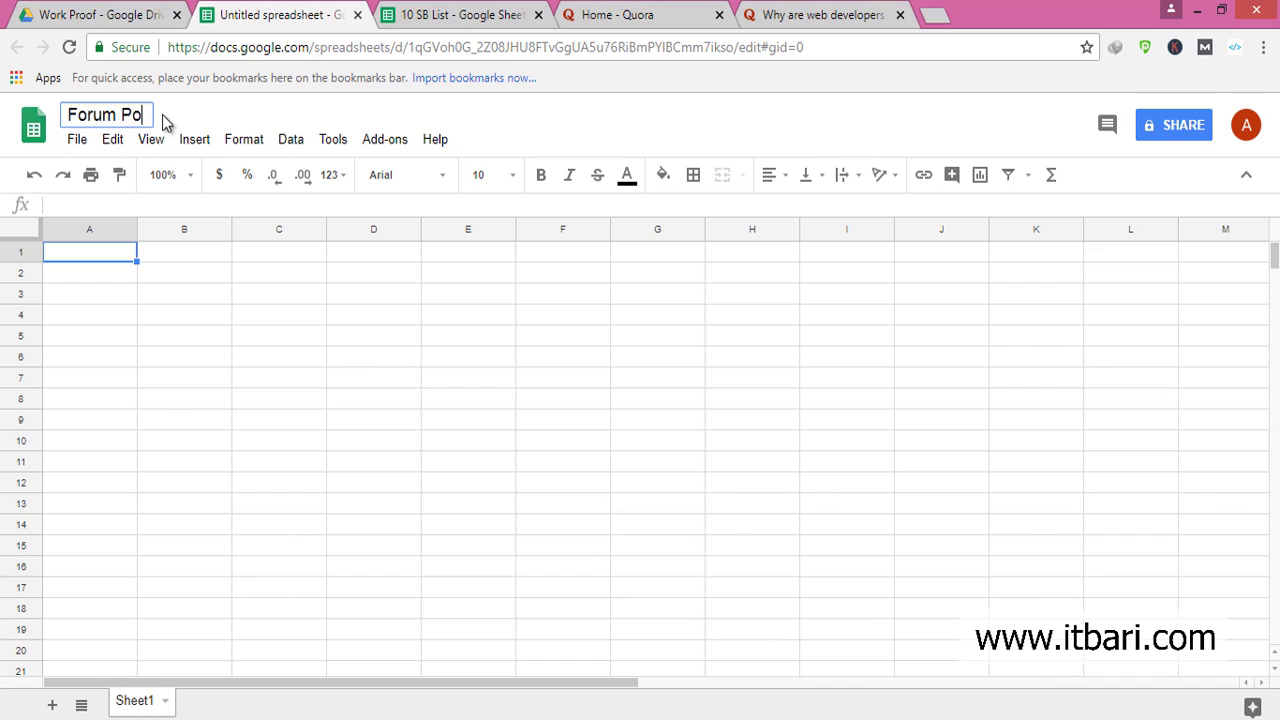
pyautogui.write('sting Wo')
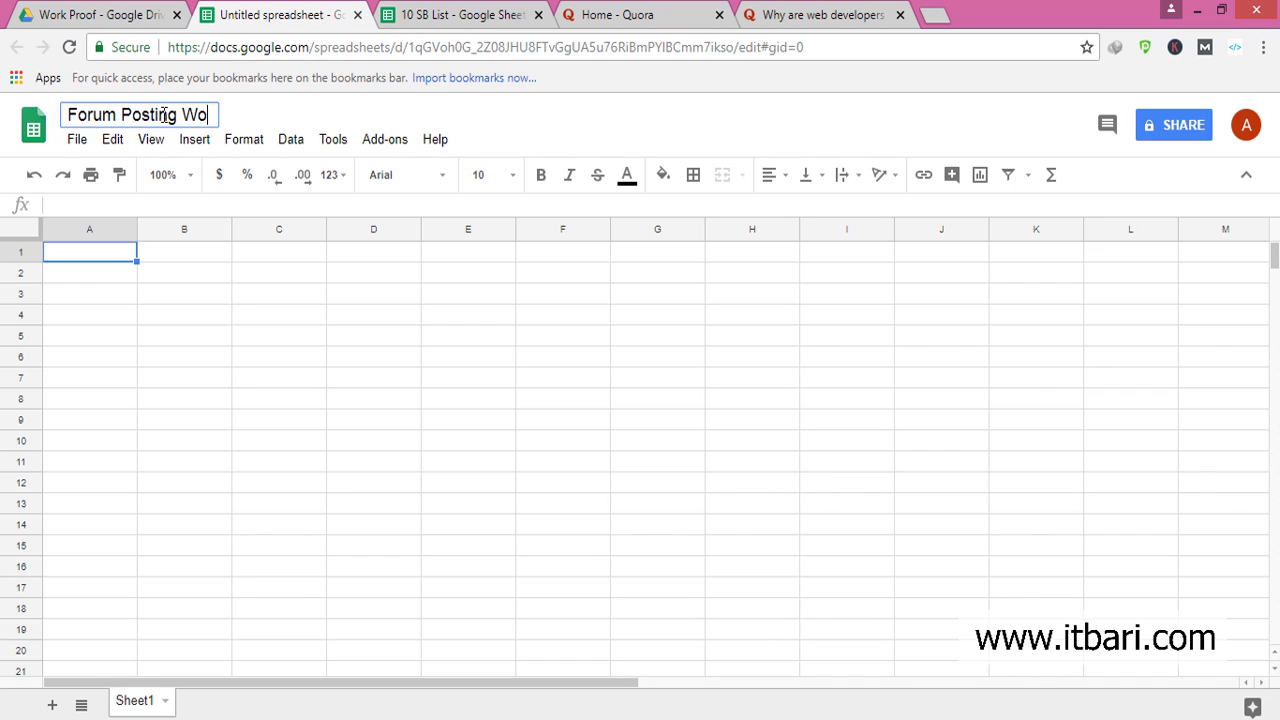
pyautogui.write('rk Proof')
# Copy the header row of the 10 SB List sheet into row 1 of Forum Posting Work Proof.
pyautogui.click(462, 15)
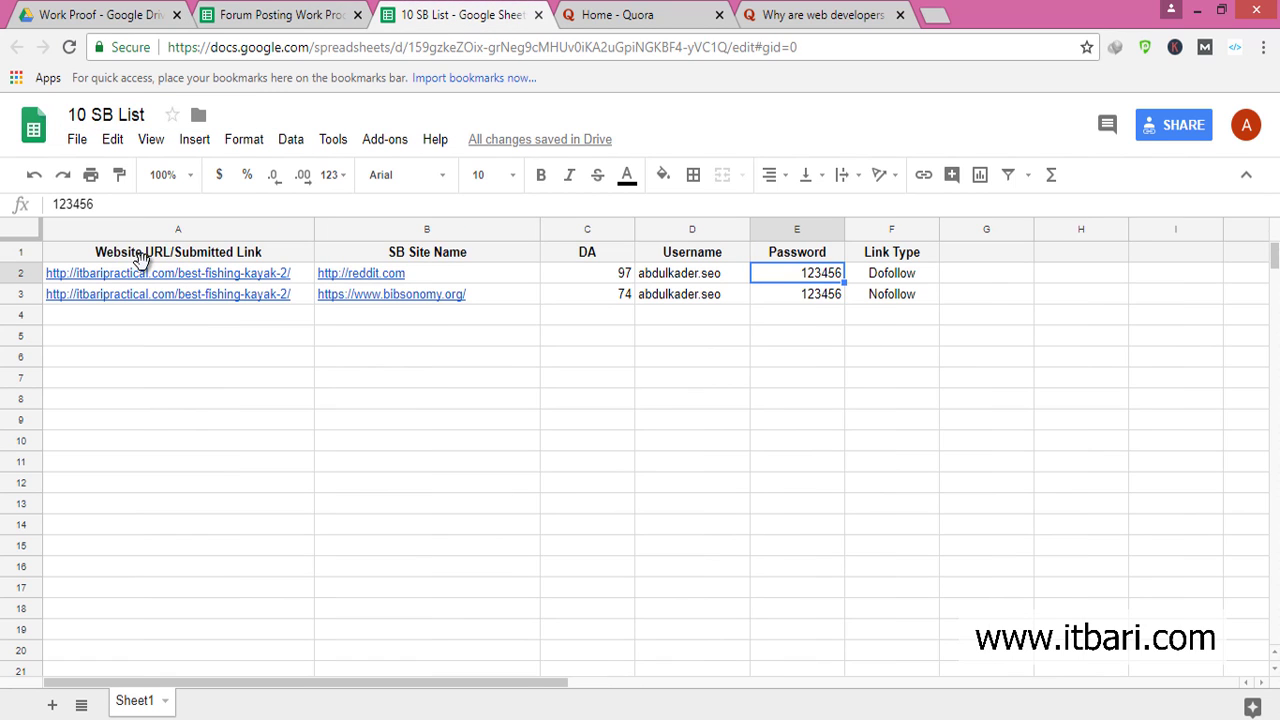
pyautogui.click(20, 255)
pyautogui.hotkey('ctrl', 'c')
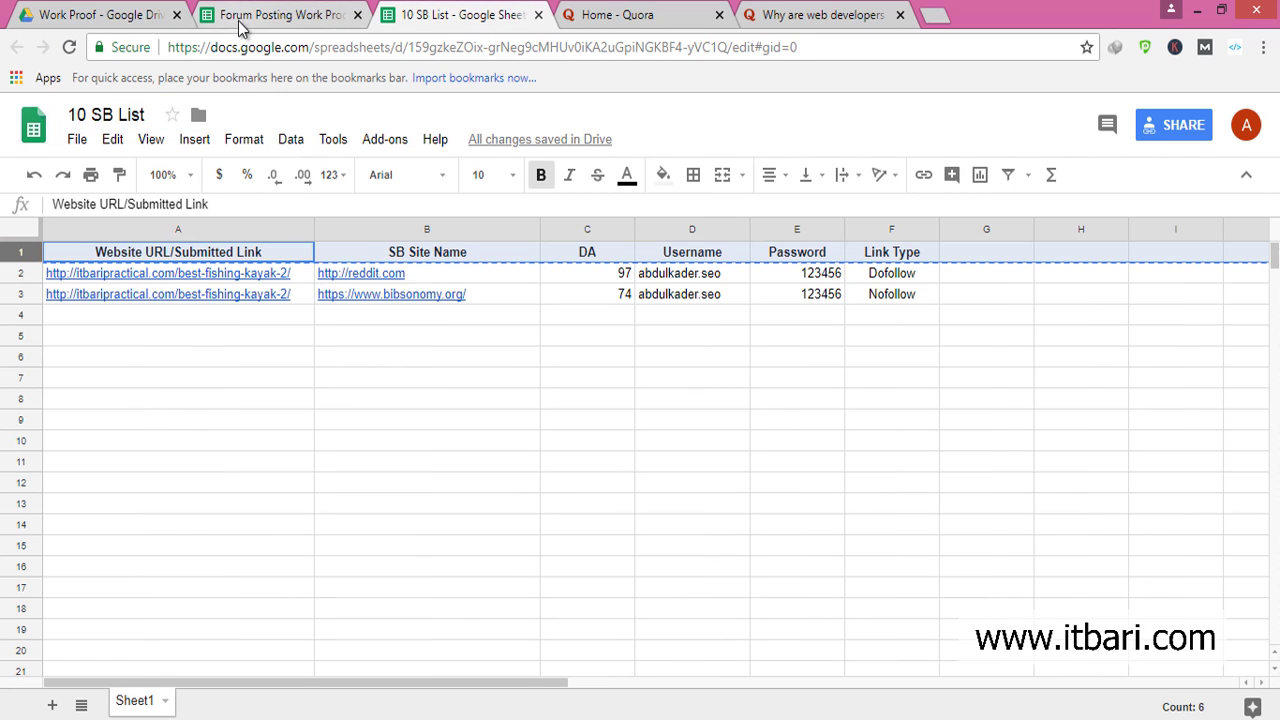
pyautogui.click(240, 18)
pyautogui.hotkey('ctrl', 'v')
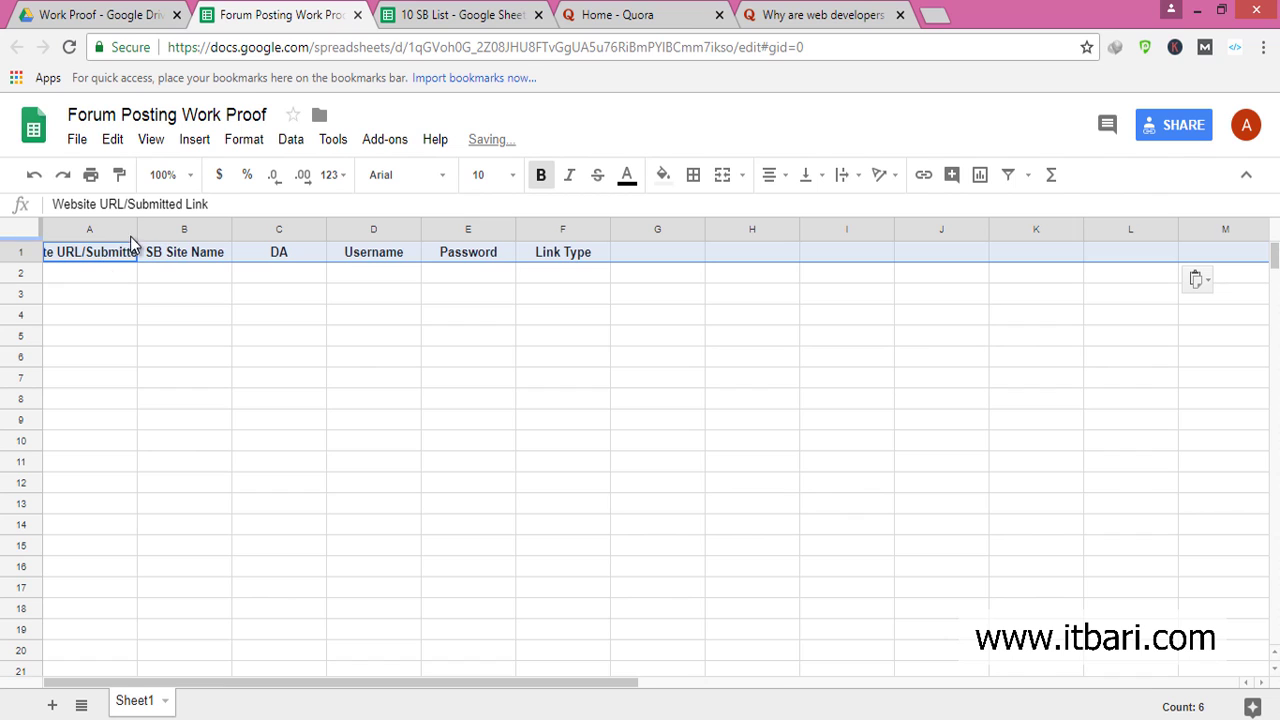
# Widen column A to fit its header and make columns B and C wider still.
pyautogui.moveTo(137, 229); pyautogui.dragTo(217, 232)
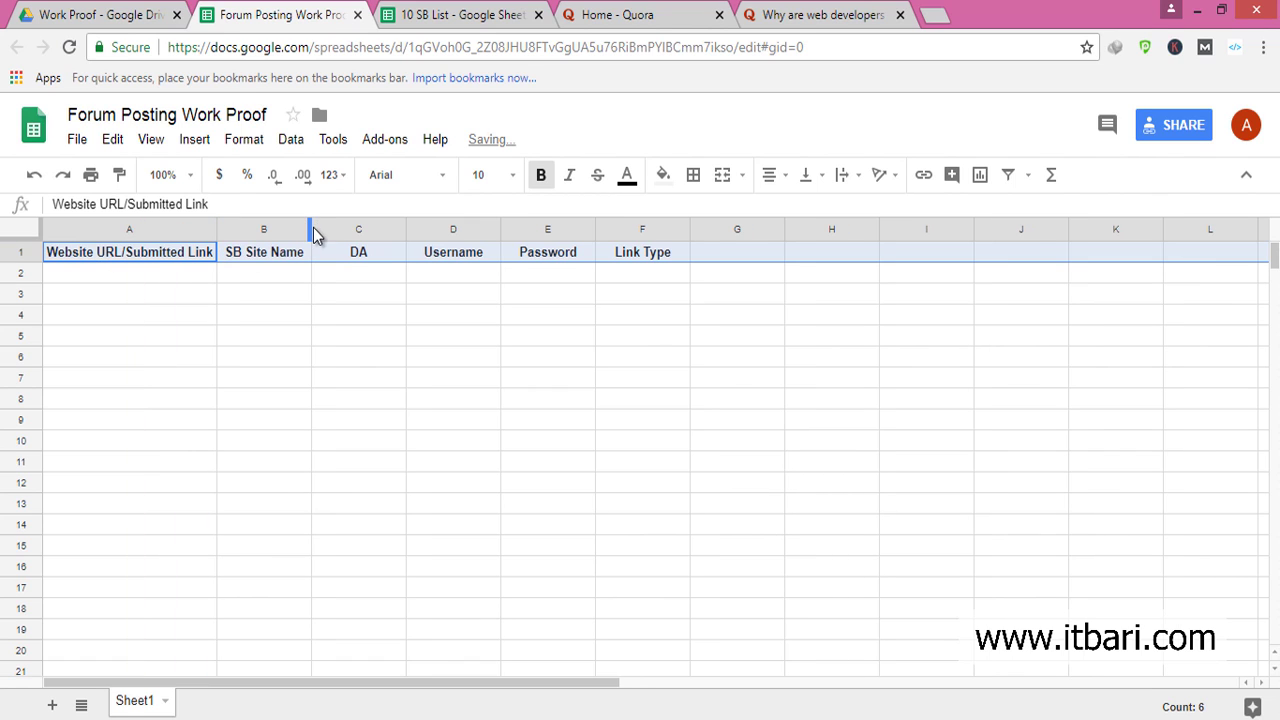
pyautogui.moveTo(300, 229); pyautogui.dragTo(449, 354)
pyautogui.click(445, 356)
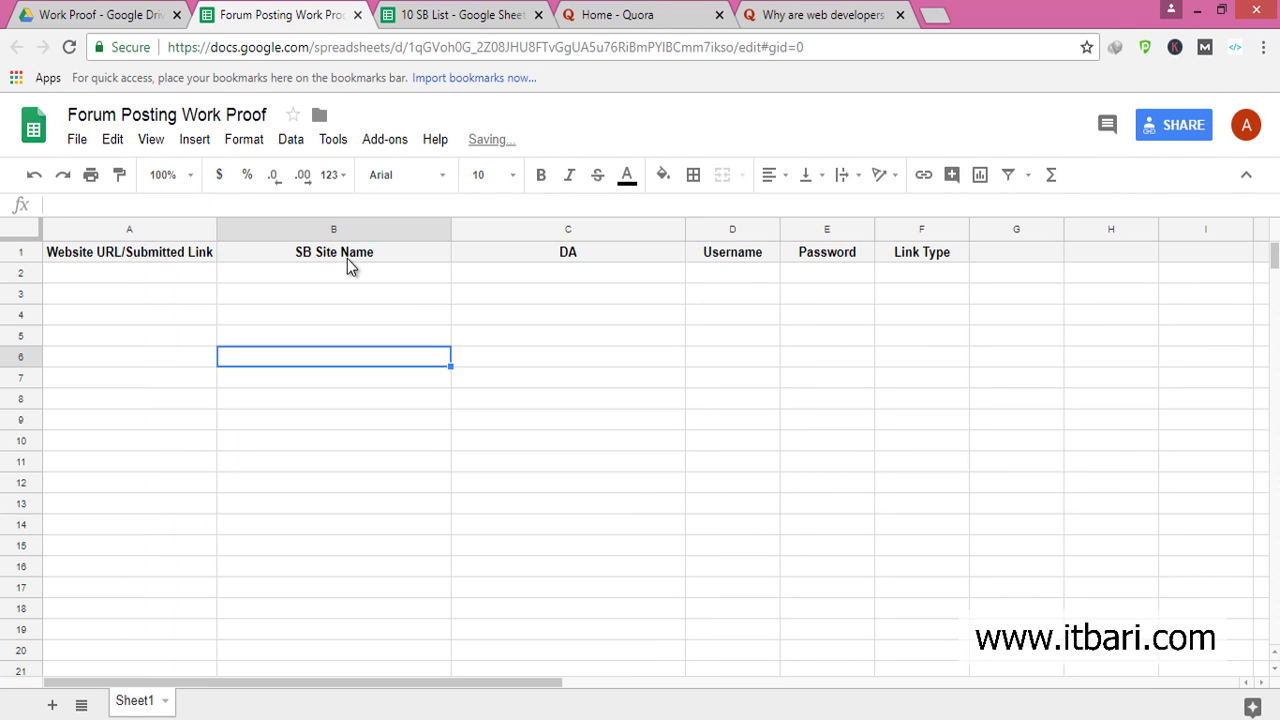
pyautogui.click(347, 257)
pyautogui.click(165, 253)
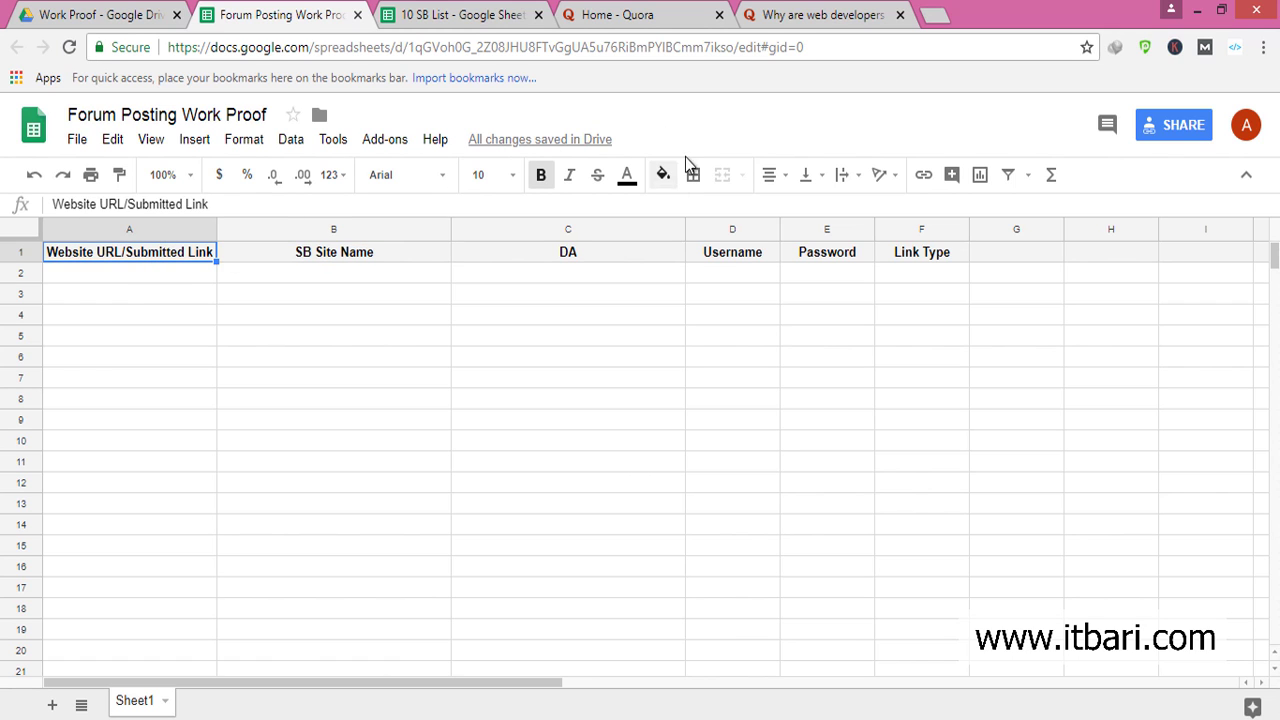
# Open the Quora answer's "web developers" link, copy the page's address, and return to the Forum Posting Work Proof sheet.
pyautogui.click(788, 22)
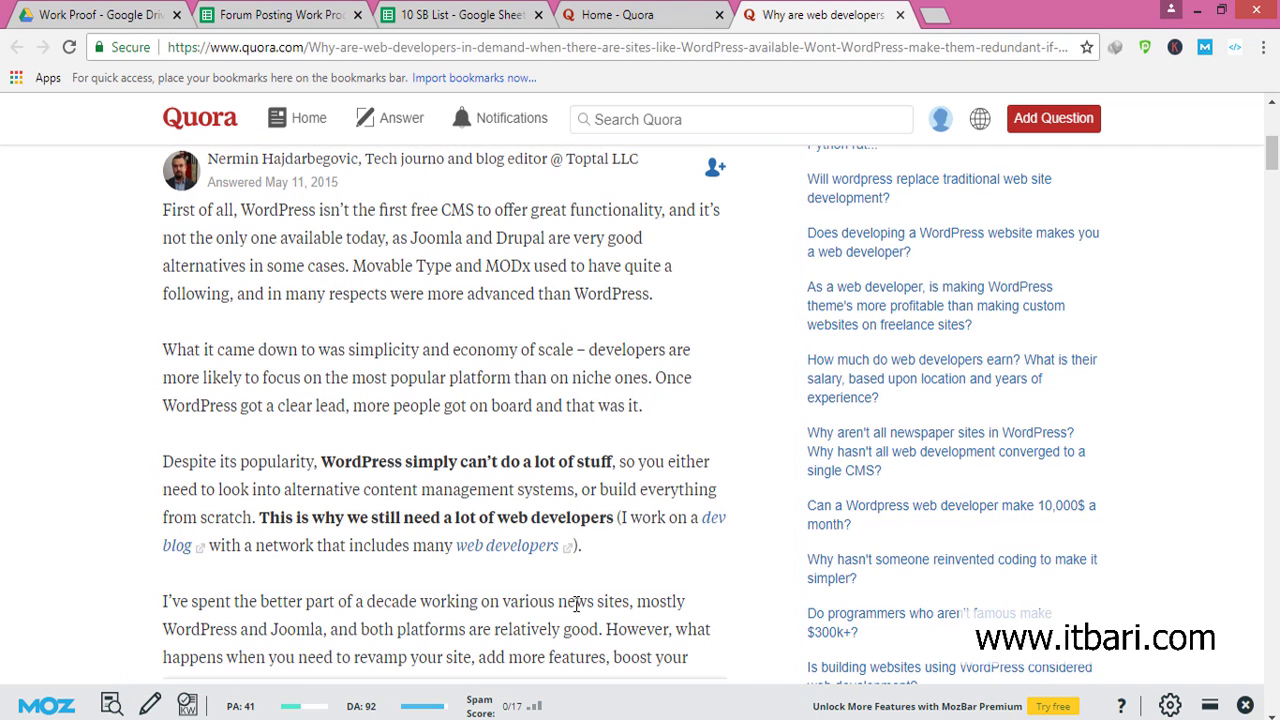
pyautogui.click(527, 552)
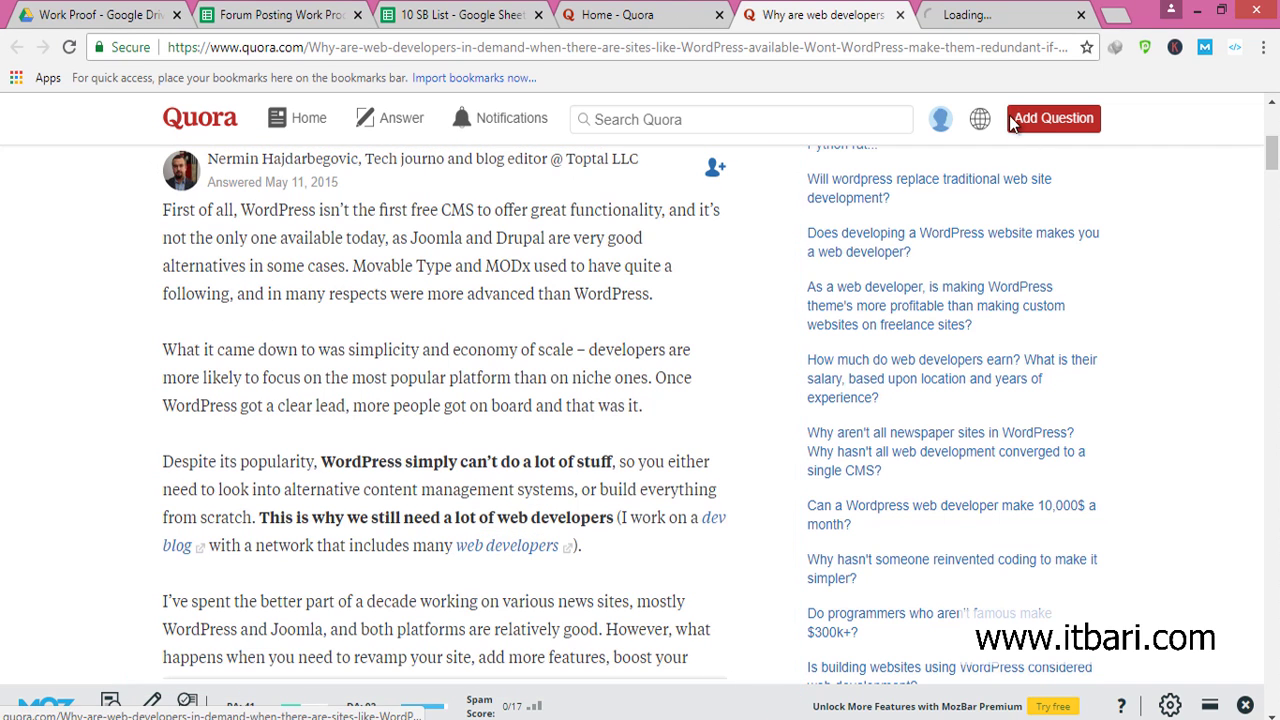
pyautogui.click(980, 20)
pyautogui.click(657, 47)
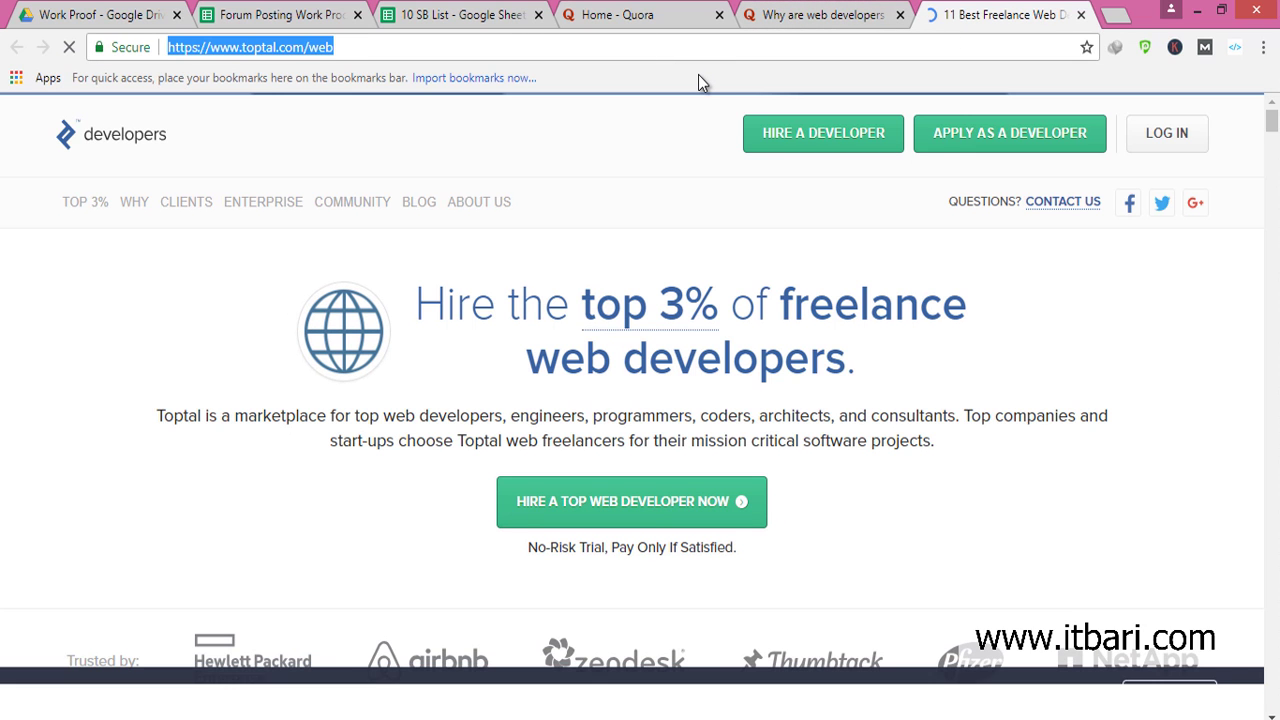
pyautogui.hotkey('ctrl', 'shift', 'Tab')
pyautogui.click(258, 14)
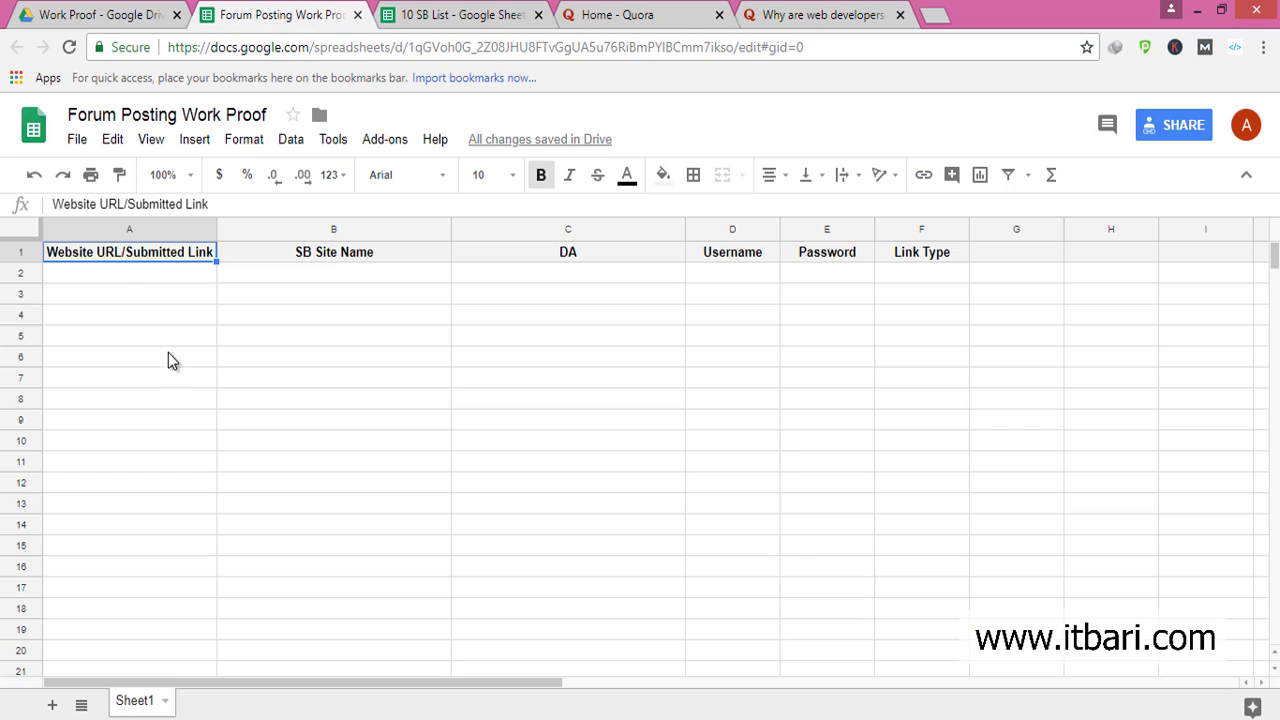
pyautogui.click(121, 278)
pyautogui.write('https://www.toptal.com/web')
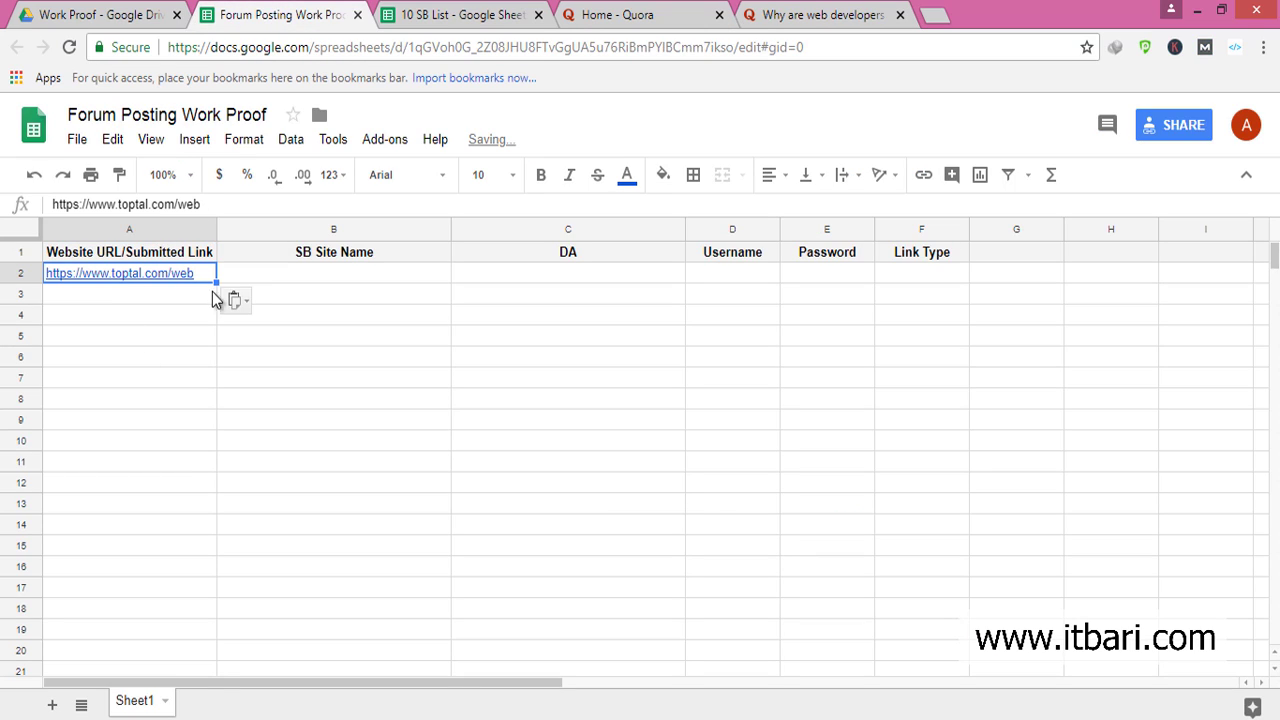
pyautogui.click(220, 229)
pyautogui.click(183, 314)
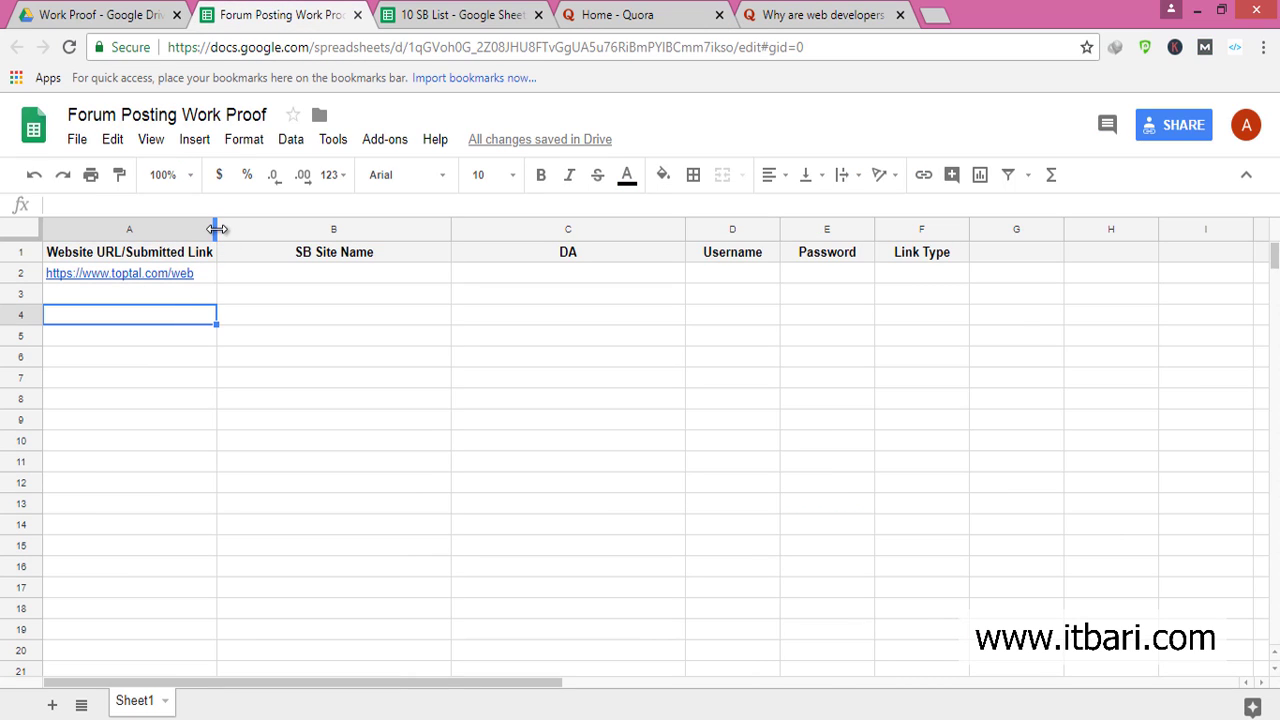
pyautogui.moveTo(216, 229); pyautogui.dragTo(256, 230)
# Change the column B header in B1 to "Forum Site Name".
pyautogui.click(341, 252)
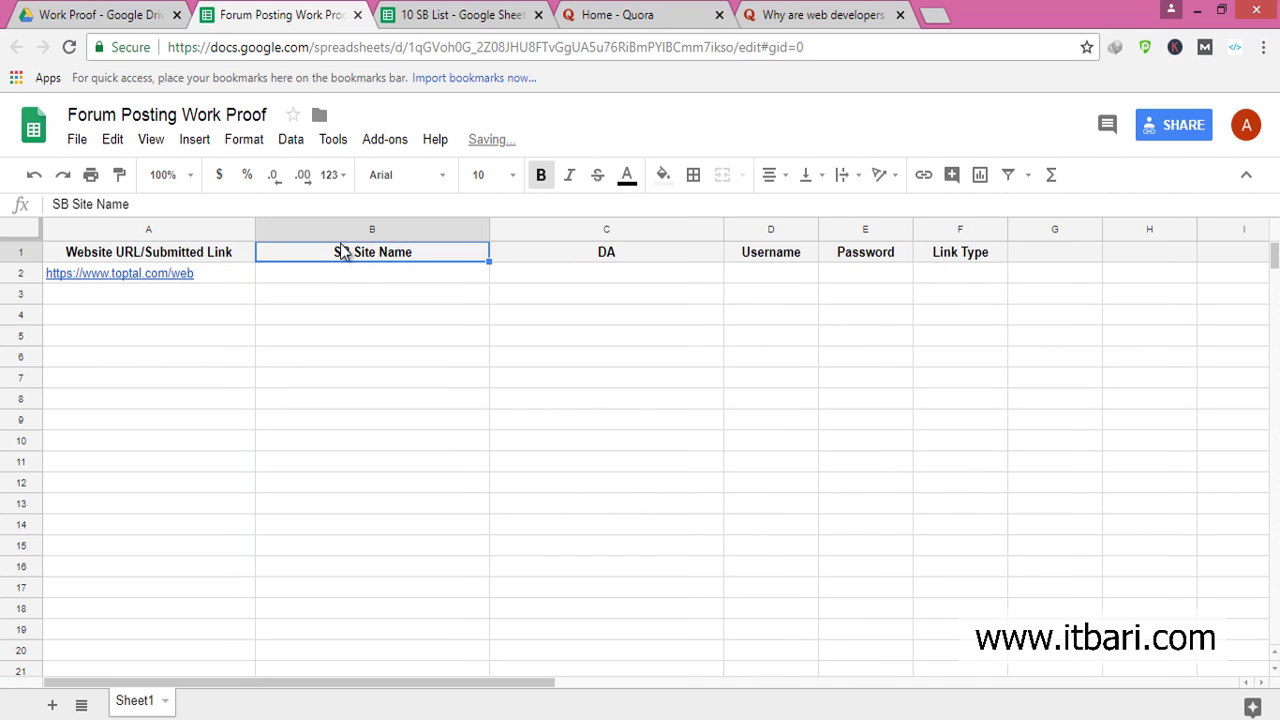
pyautogui.doubleClick(345, 251)
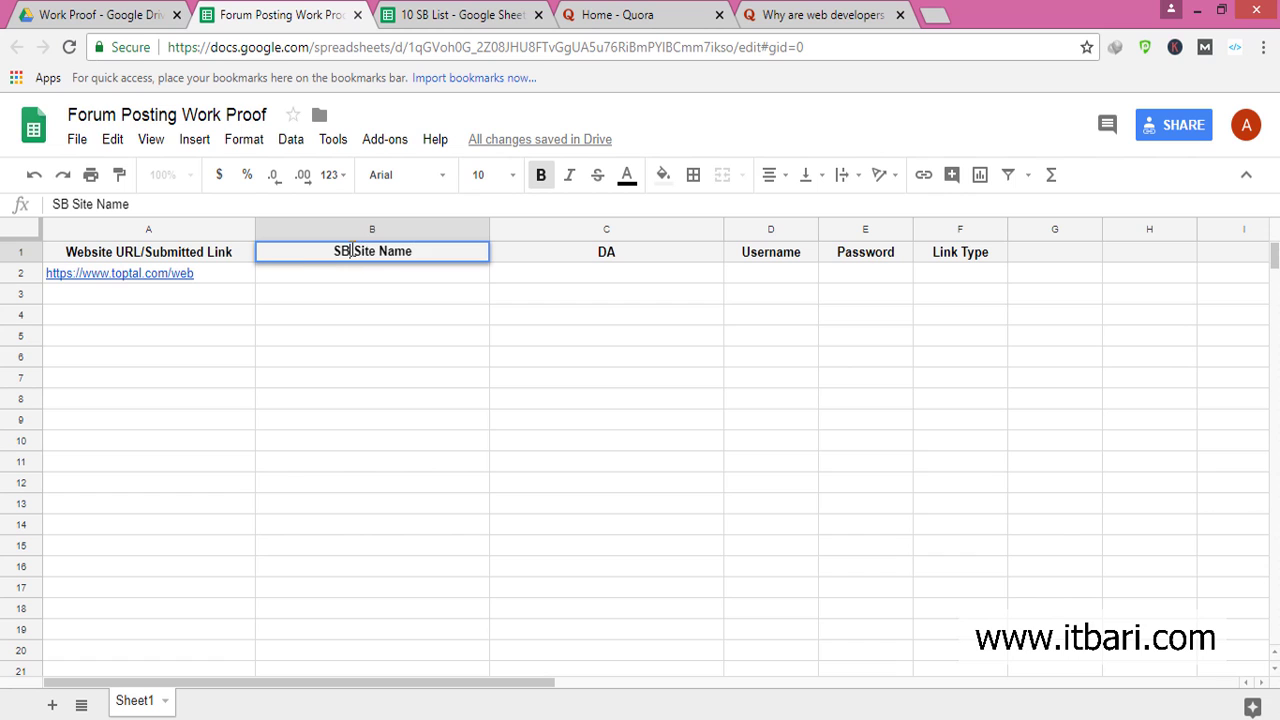
pyautogui.moveTo(352, 251); pyautogui.dragTo(297, 251)
pyautogui.write('Foro')
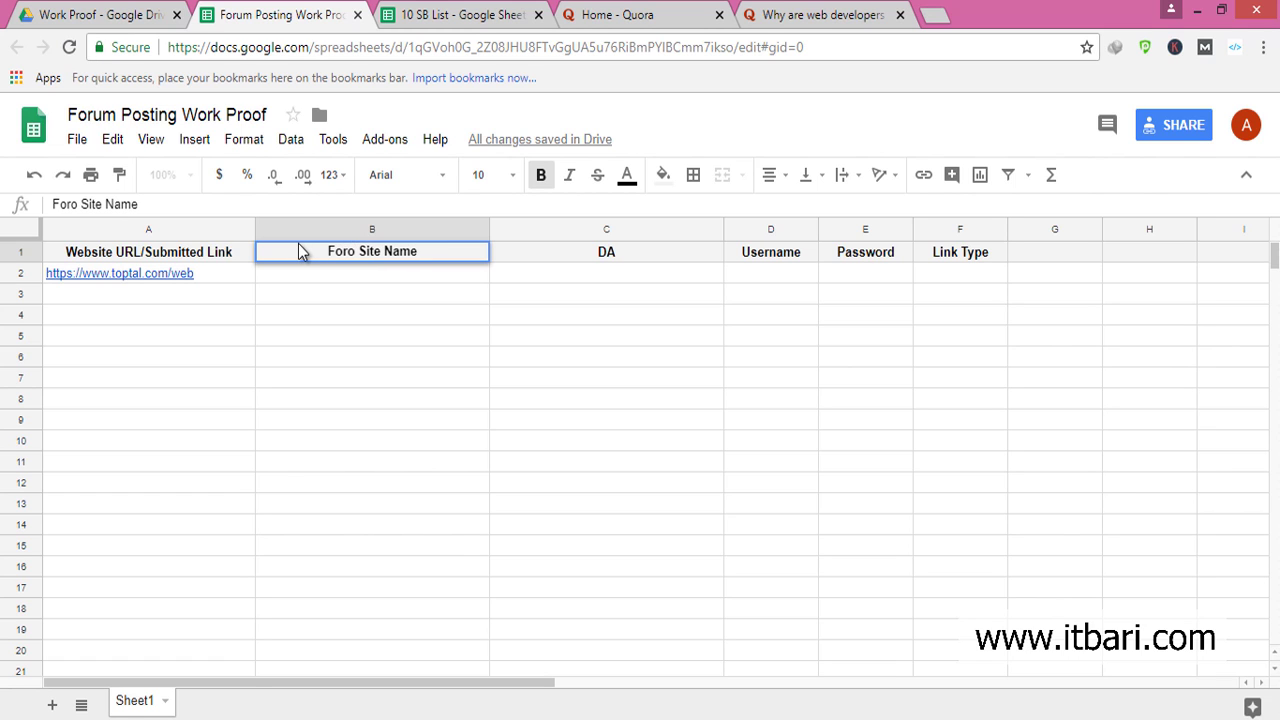
pyautogui.press('BackSpace')
pyautogui.write('um')
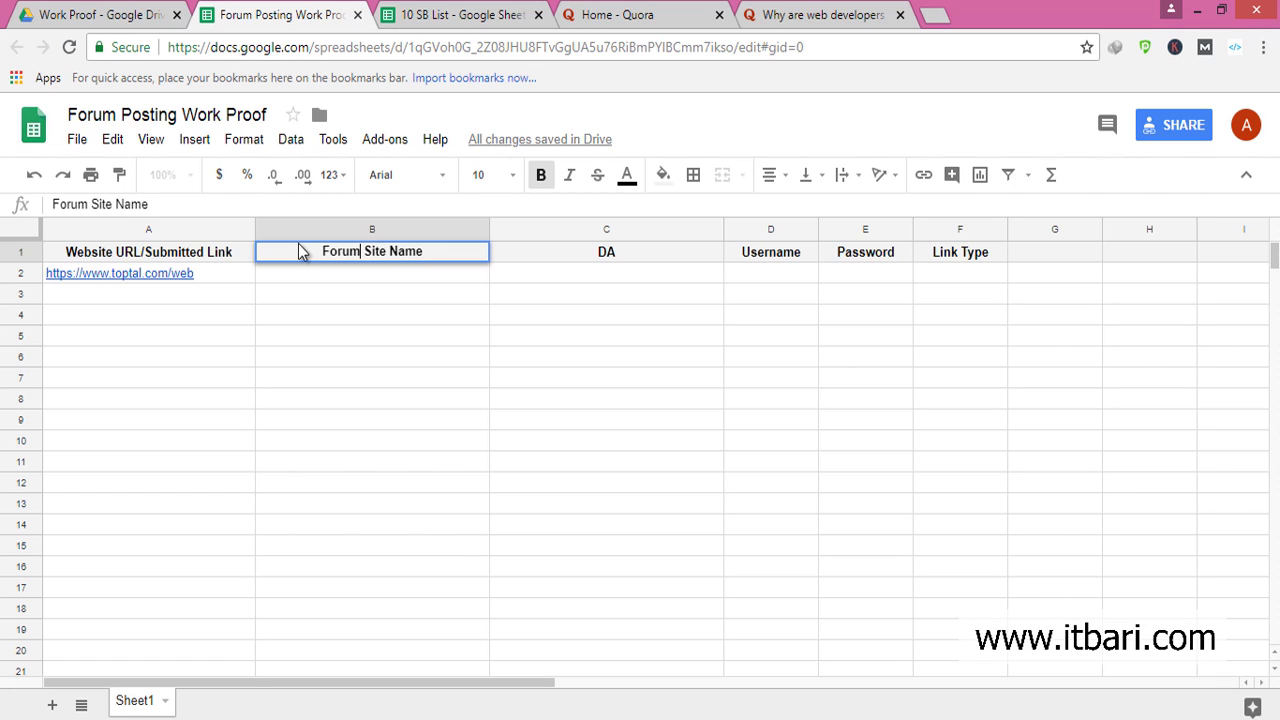
pyautogui.click(882, 16)
pyautogui.moveTo(304, 47); pyautogui.dragTo(130, 47)
pyautogui.hotkey('ctrl', 'c')
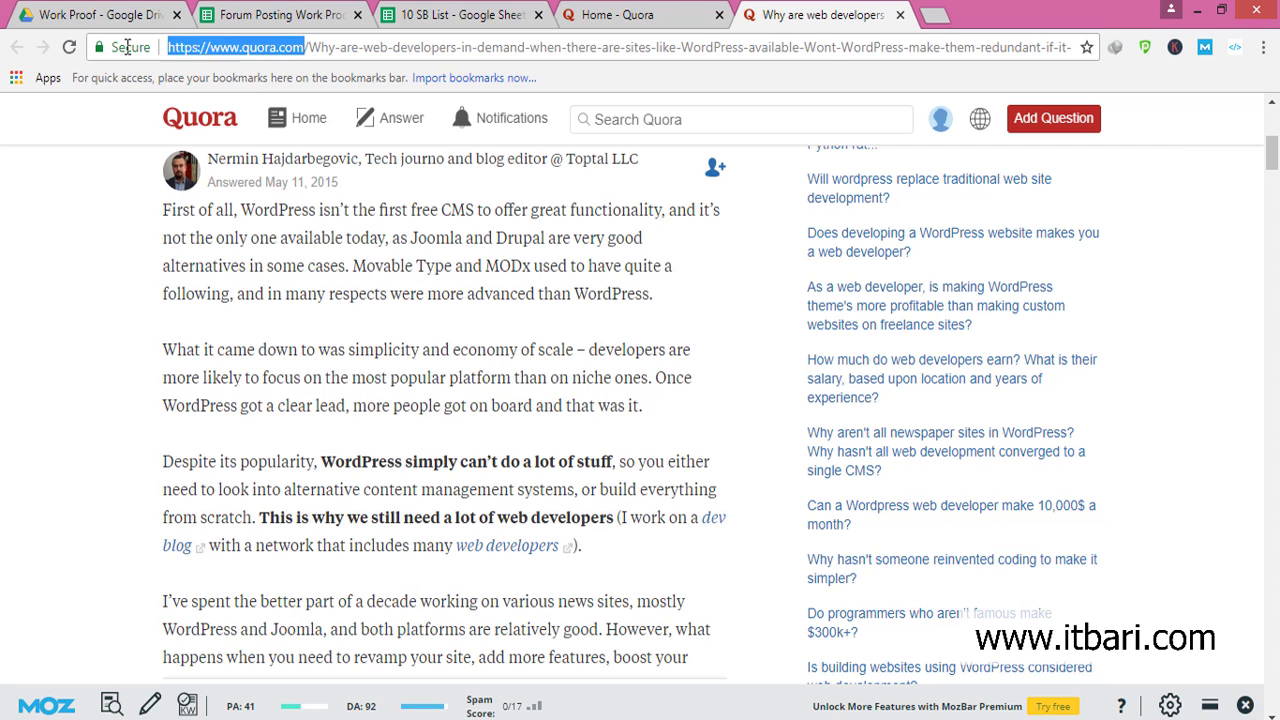
pyautogui.click(277, 14)
pyautogui.click(329, 273)
pyautogui.hotkey('ctrl', 'v')
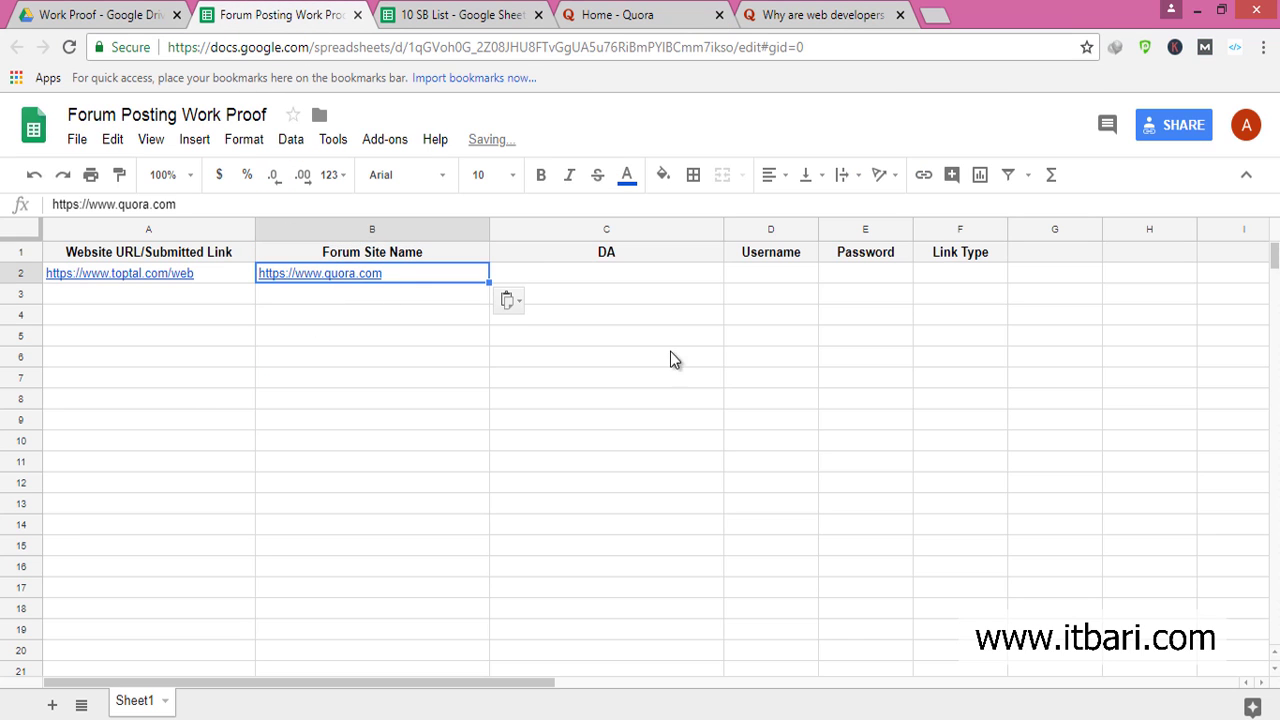
# Look up the Quora page's DA in MozBar, enter 92 in cell C2, and narrow column C.
pyautogui.click(626, 259)
pyautogui.click(808, 12)
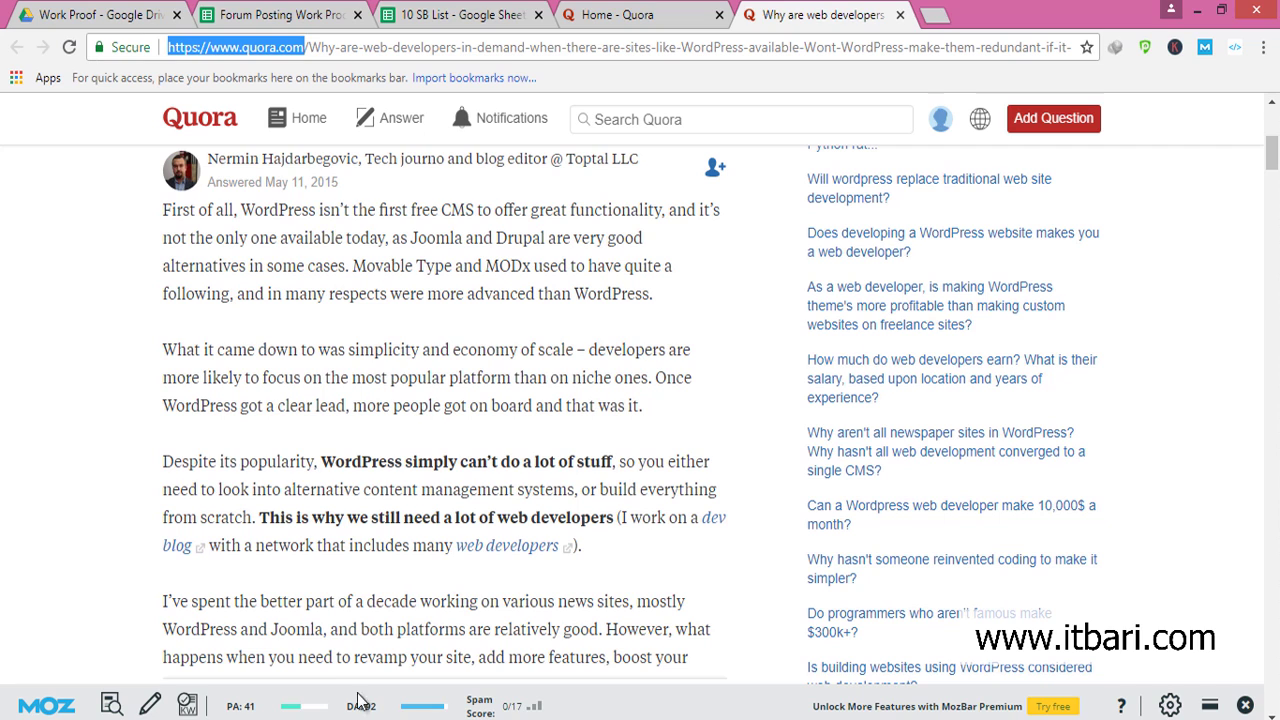
pyautogui.click(300, 14)
pyautogui.click(617, 283)
pyautogui.write('92')
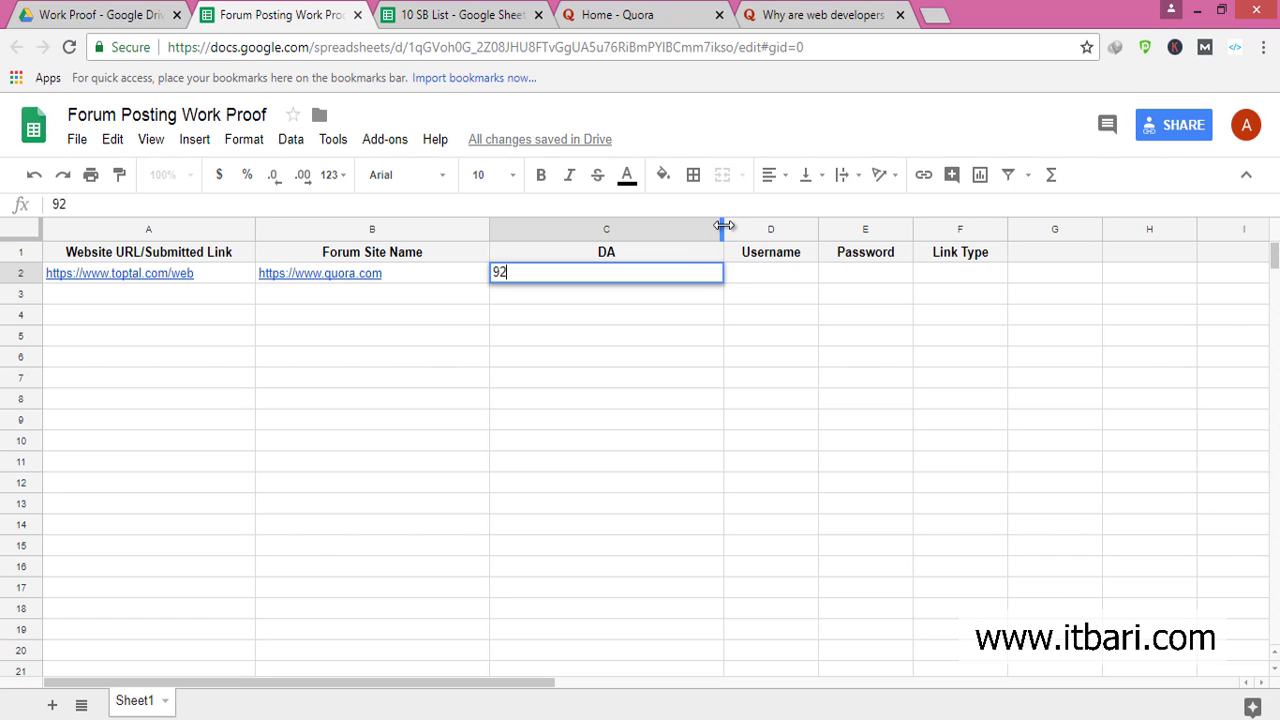
pyautogui.moveTo(726, 229); pyautogui.dragTo(708, 275)
pyautogui.click(710, 280)
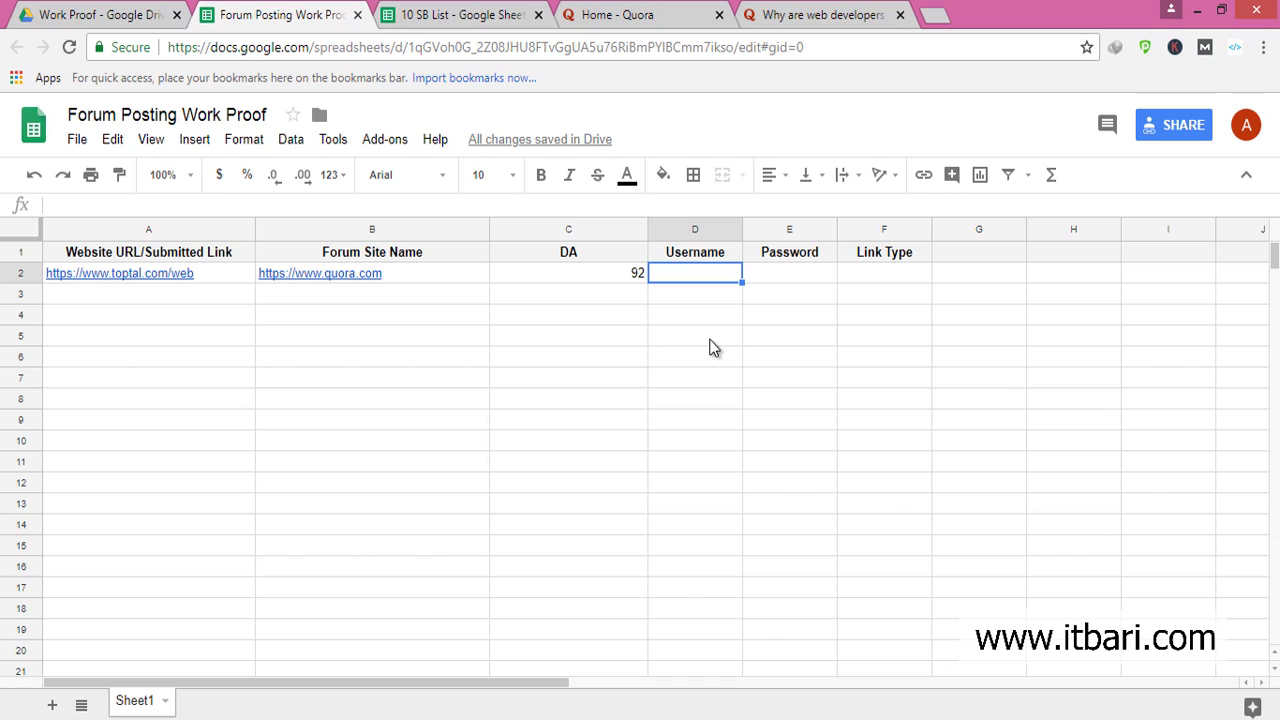
# Replace the Username header in D1 with "Link URL" and clear the Password header from E1.
pyautogui.click(716, 259)
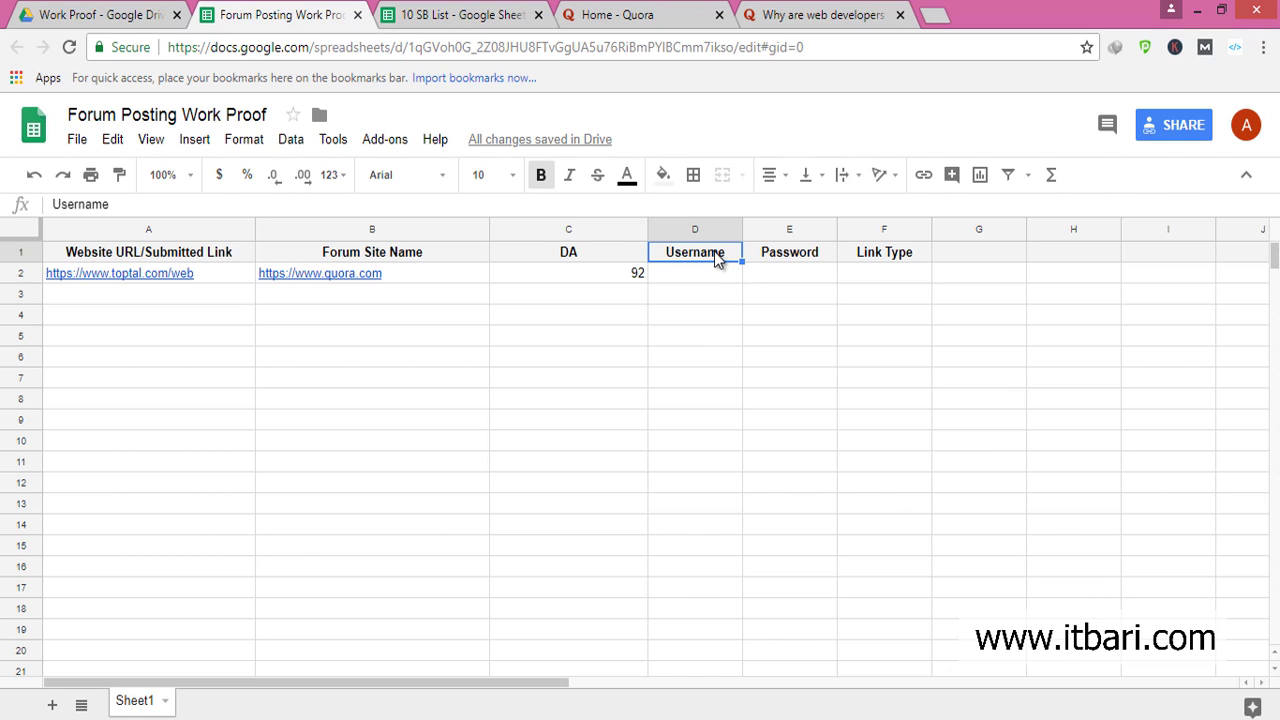
pyautogui.write('Link')
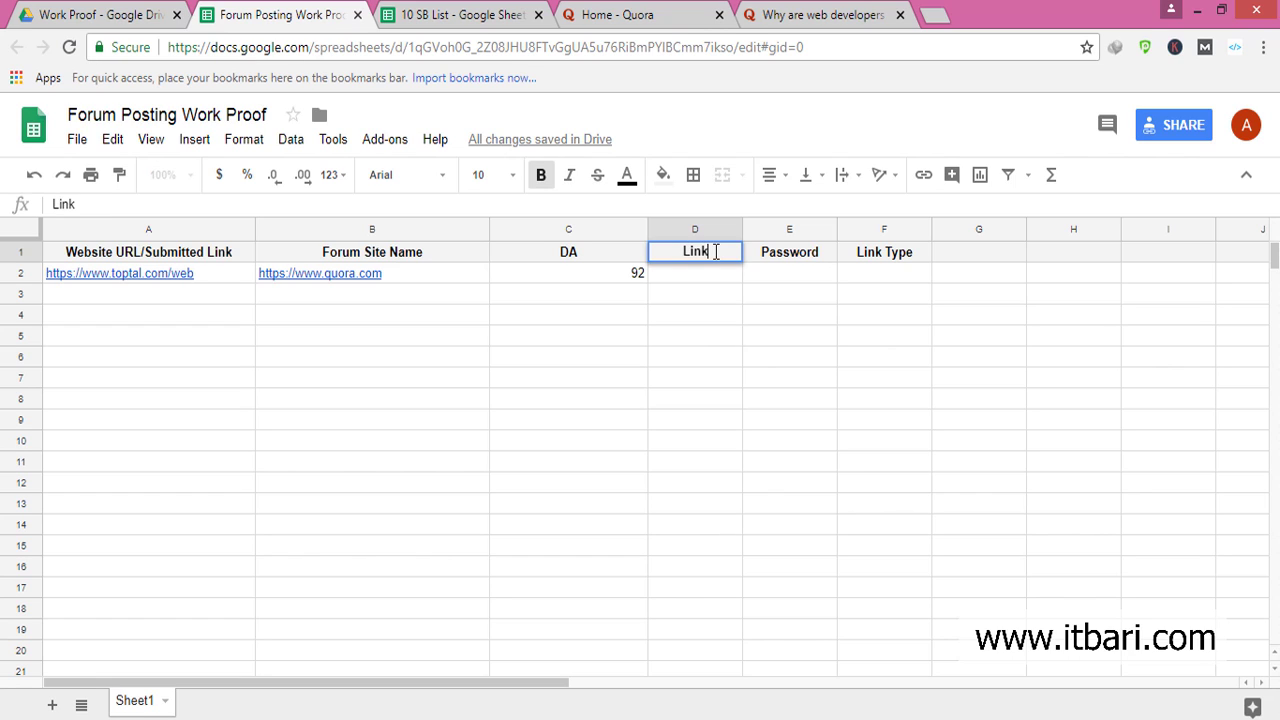
pyautogui.press('Tab')
pyautogui.press('Delete')
pyautogui.click(720, 253)
pyautogui.doubleClick(720, 255)
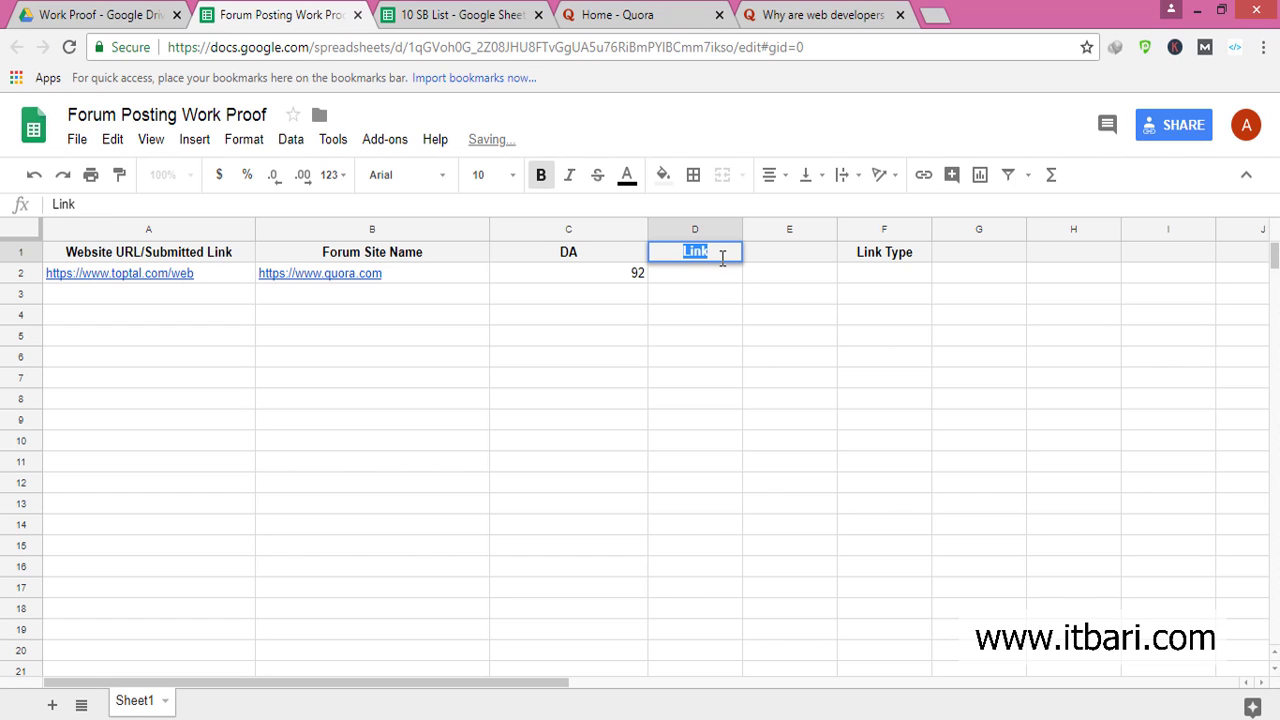
pyautogui.click(722, 257)
pyautogui.write('F')
pyautogui.press('BackSpace')
pyautogui.write('UR')
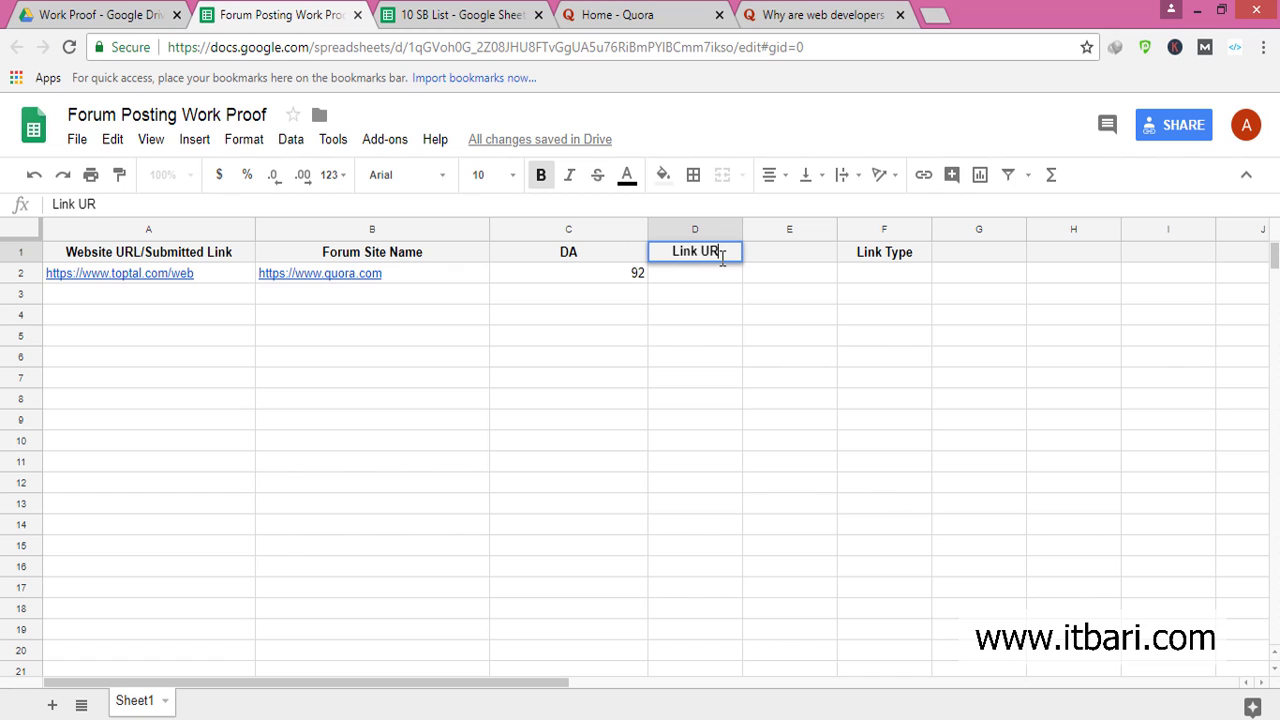
pyautogui.write('L')
pyautogui.click(678, 286)
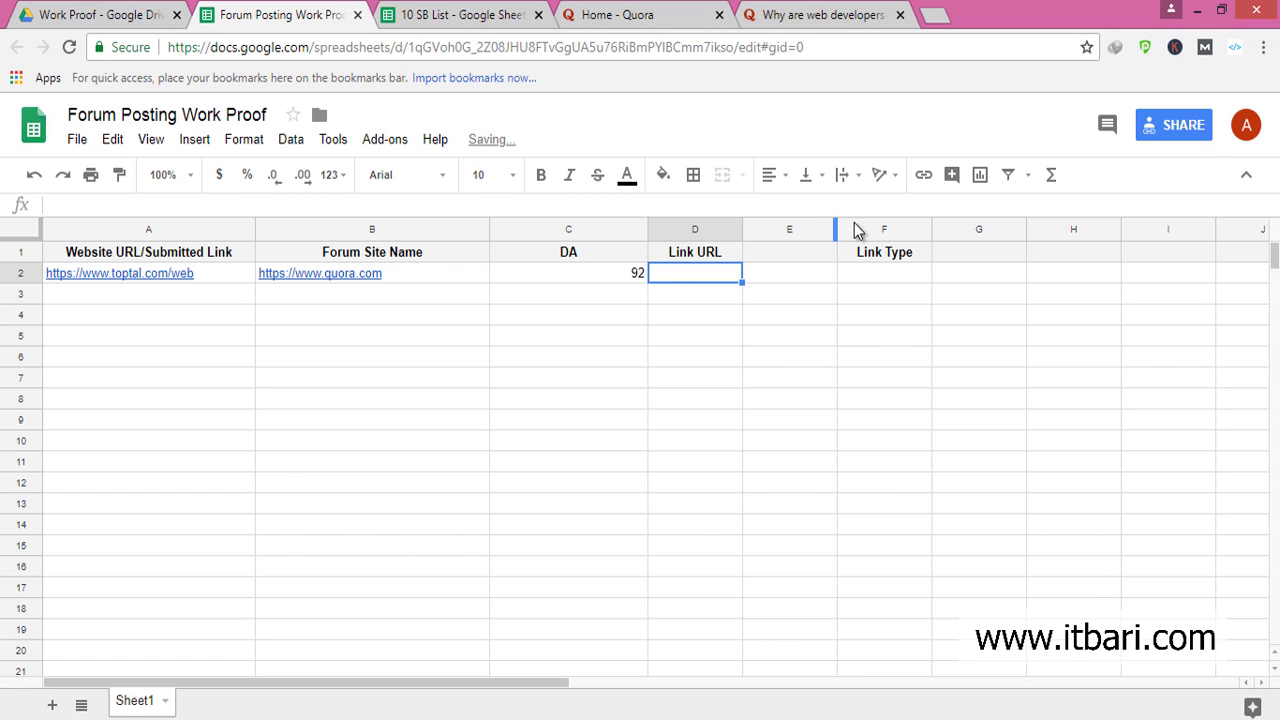
# Copy the full address of the Quora question page into cell D2 under Link URL.
pyautogui.click(884, 255)
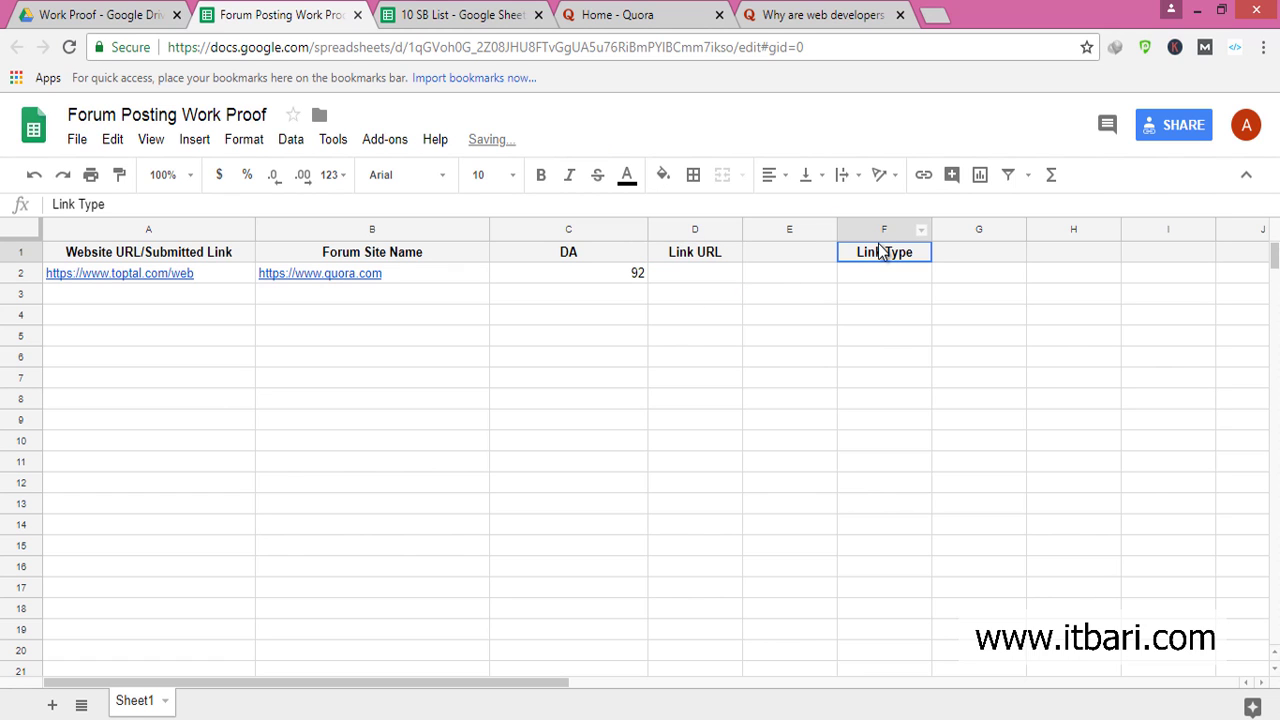
pyautogui.click(787, 12)
pyautogui.click(523, 48)
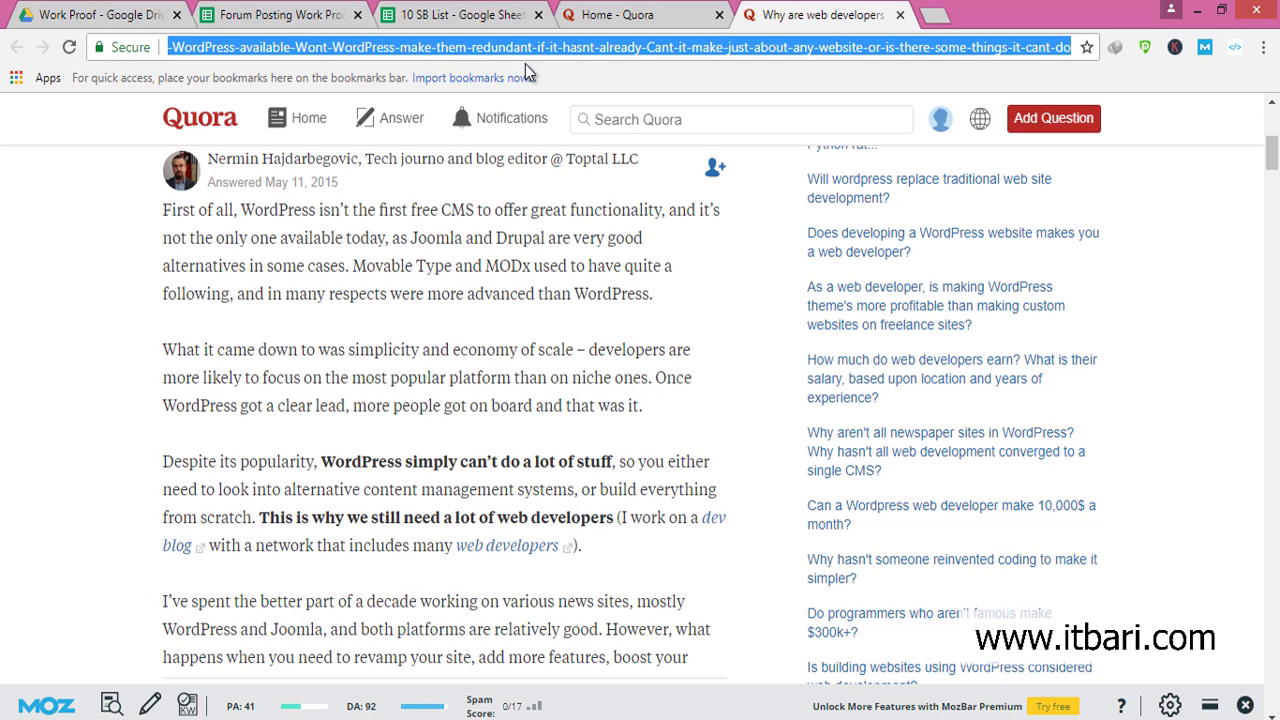
pyautogui.hotkey('ctrl', 'c')
pyautogui.click(308, 14)
pyautogui.click(712, 277)
pyautogui.hotkey('ctrl', 'v')
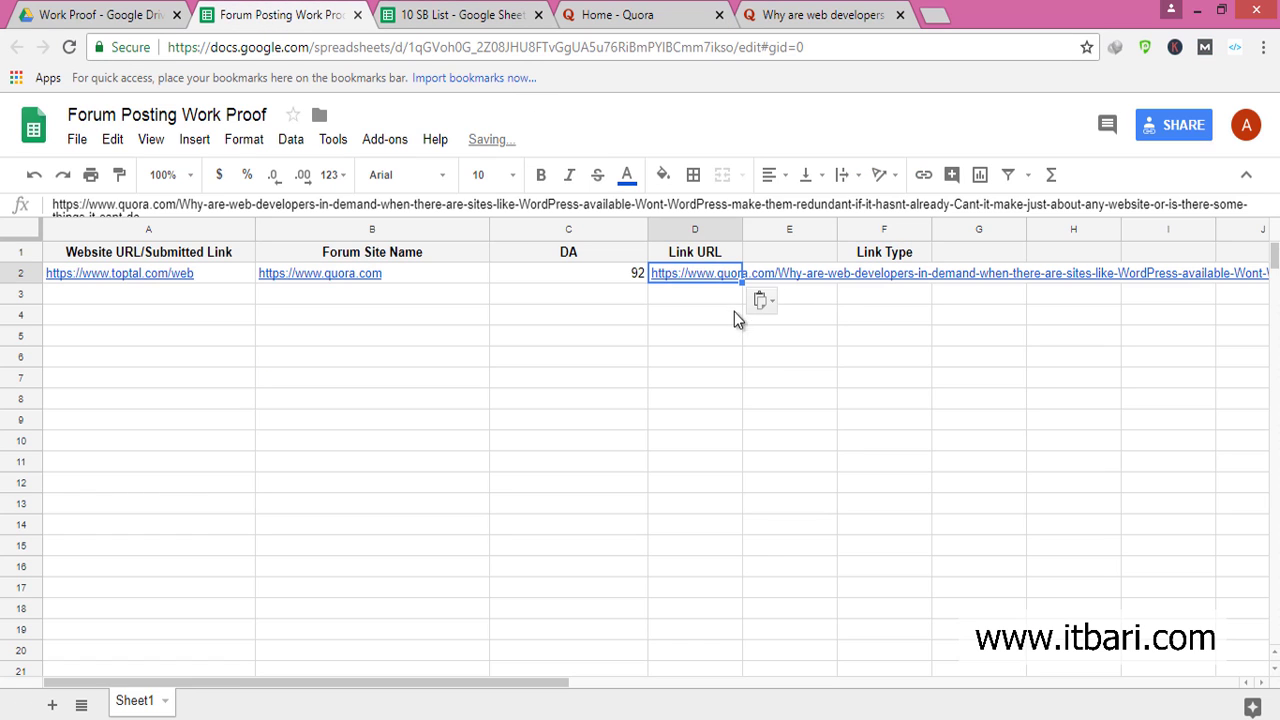
# Move the Link Type header from F1 to E1 and widen column D.
pyautogui.click(733, 357)
pyautogui.click(853, 282)
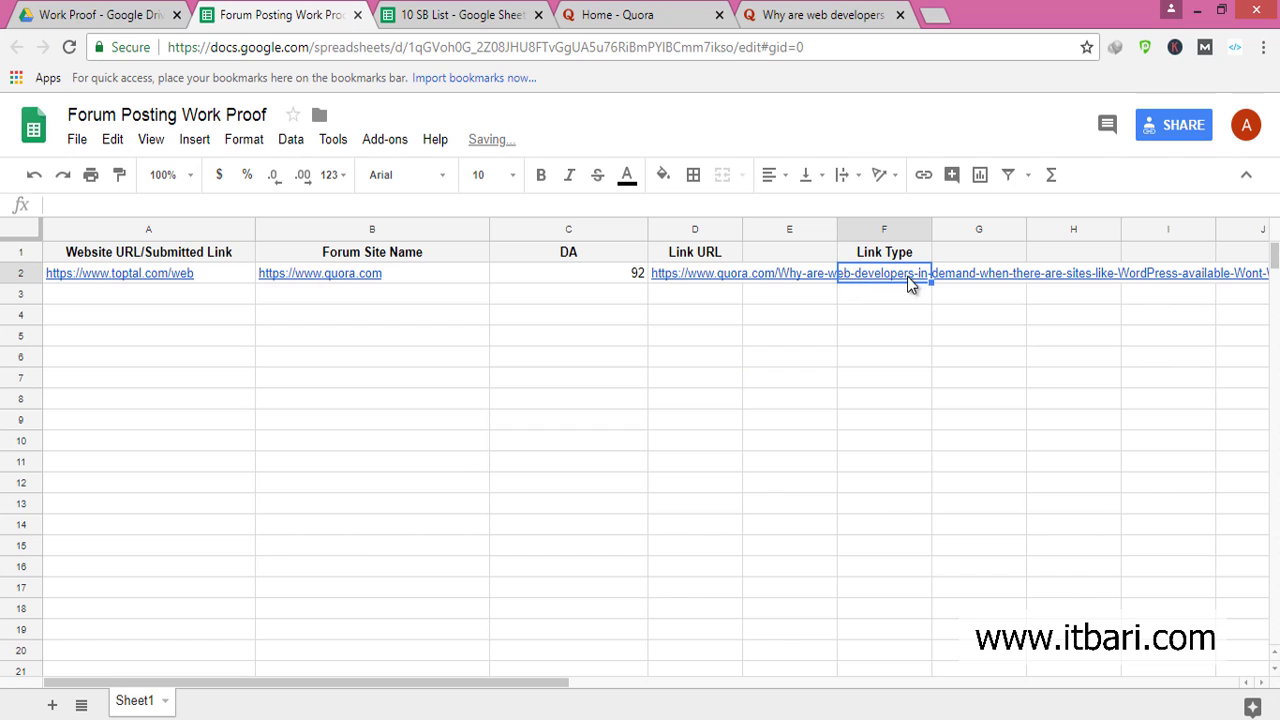
pyautogui.click(852, 252)
pyautogui.hotkey('ctrl', 'c')
pyautogui.click(784, 258)
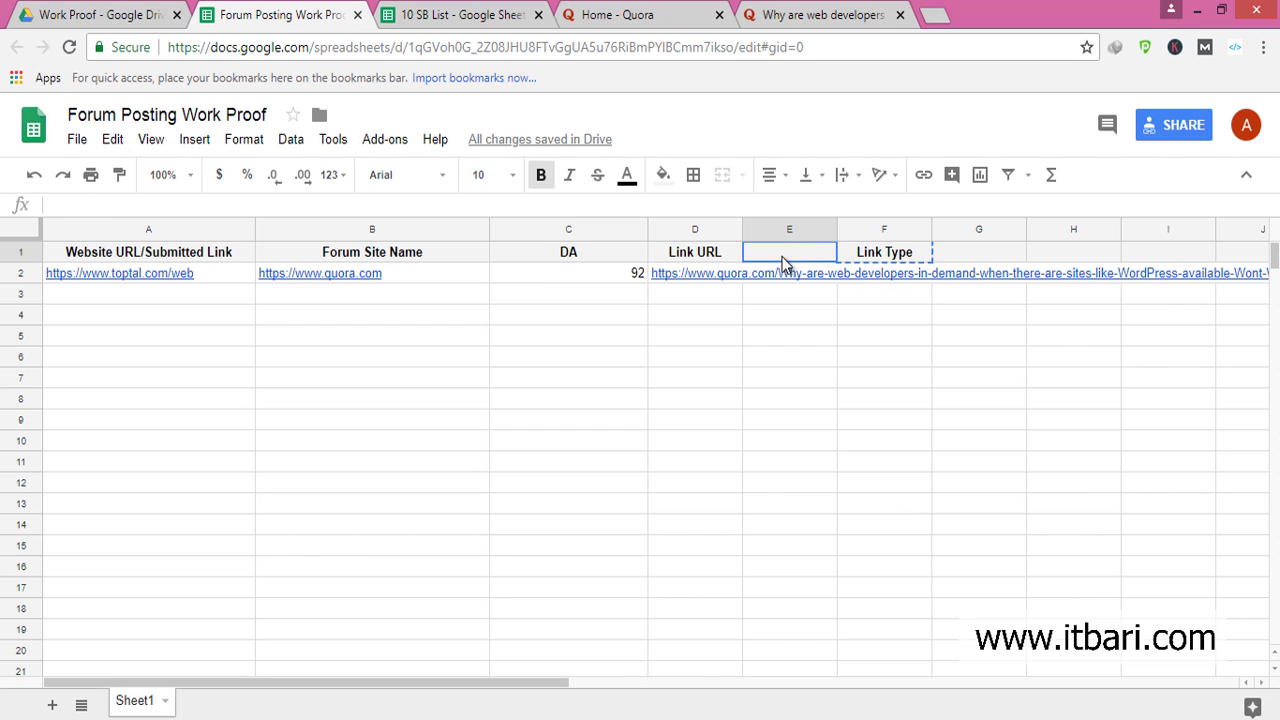
pyautogui.hotkey('ctrl', 'v')
pyautogui.moveTo(742, 229); pyautogui.dragTo(912, 229)
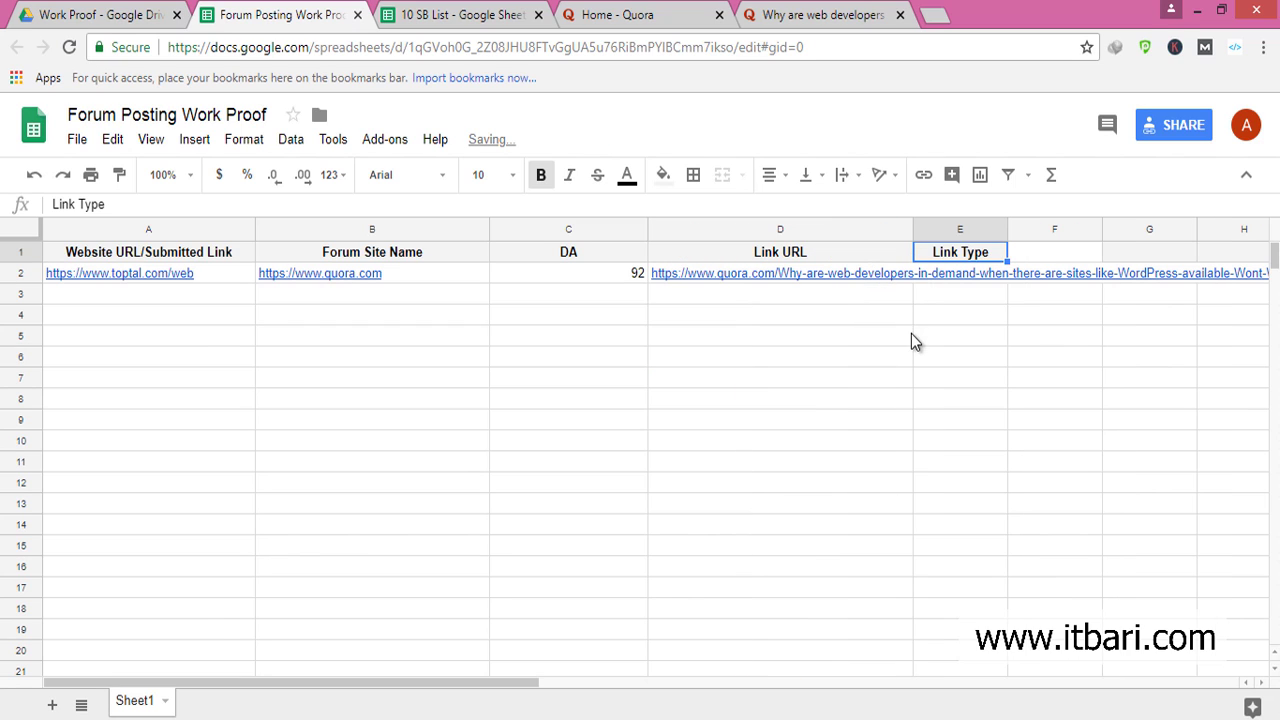
pyautogui.click(911, 333)
# Check the "web developers" link's follow type on the Quora page with Automatic Backlink Checker, switching the checker off when done.
pyautogui.click(954, 272)
pyautogui.click(829, 14)
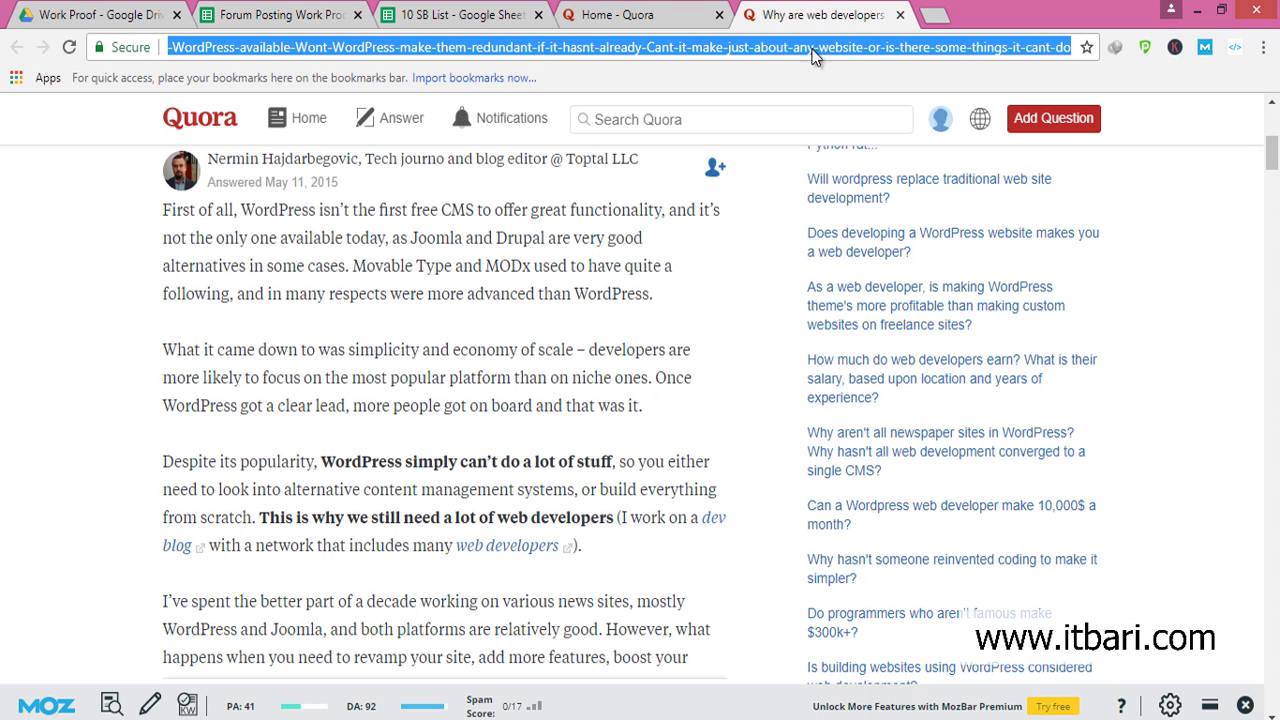
pyautogui.click(1235, 47)
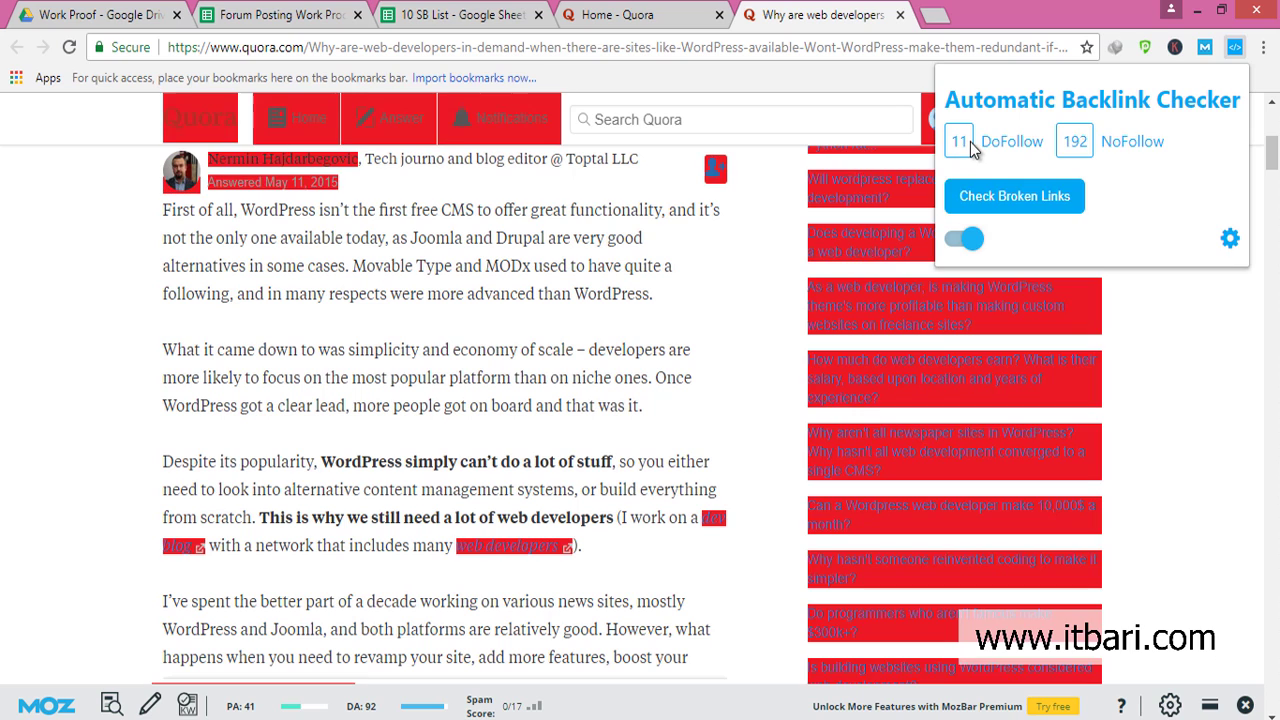
pyautogui.moveTo(428, 516); pyautogui.dragTo(548, 558)
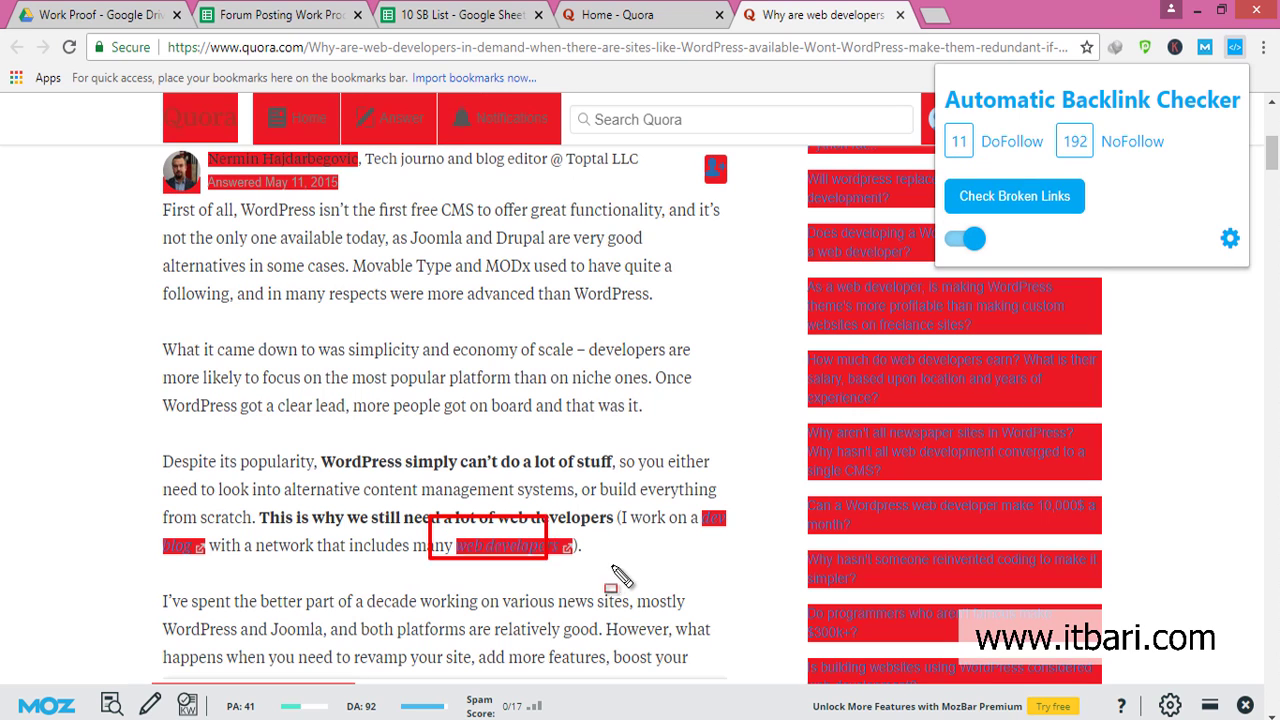
pyautogui.click(966, 240)
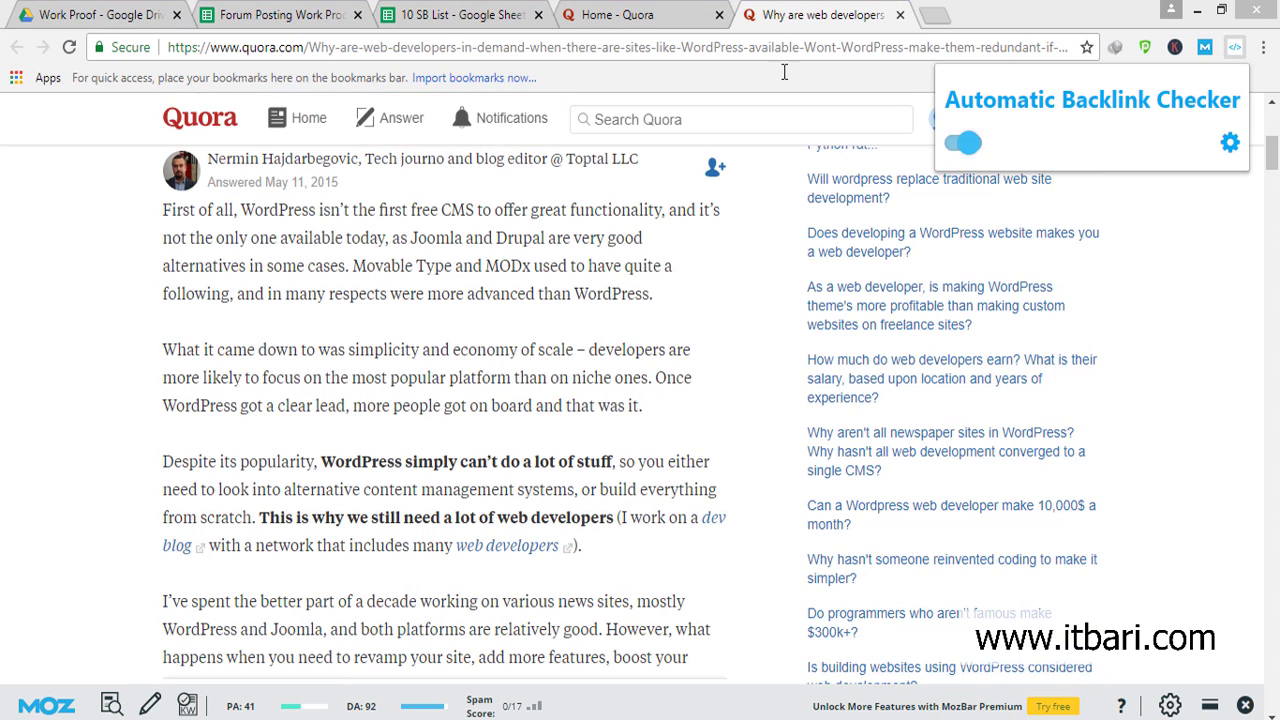
# Return to the Forum Posting Work Proof sheet and enter "No Follow" in cell E2 under Link Type.
pyautogui.click(617, 14)
pyautogui.click(460, 14)
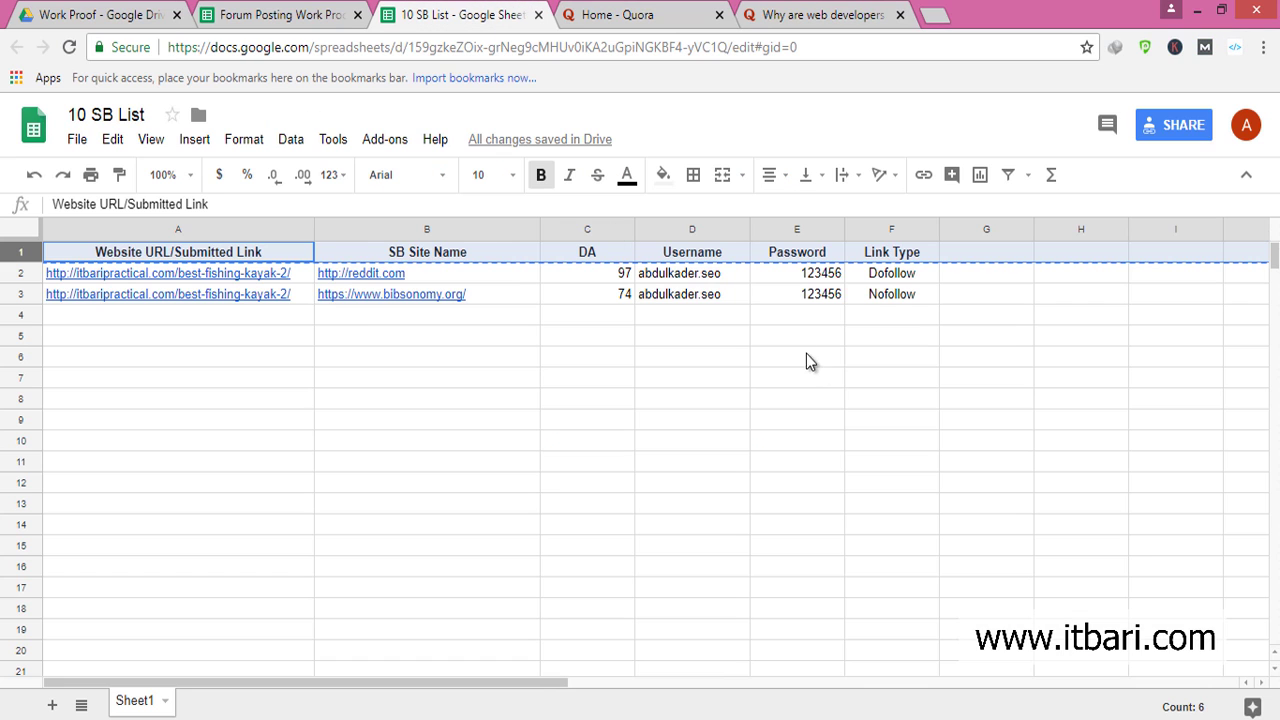
pyautogui.click(300, 14)
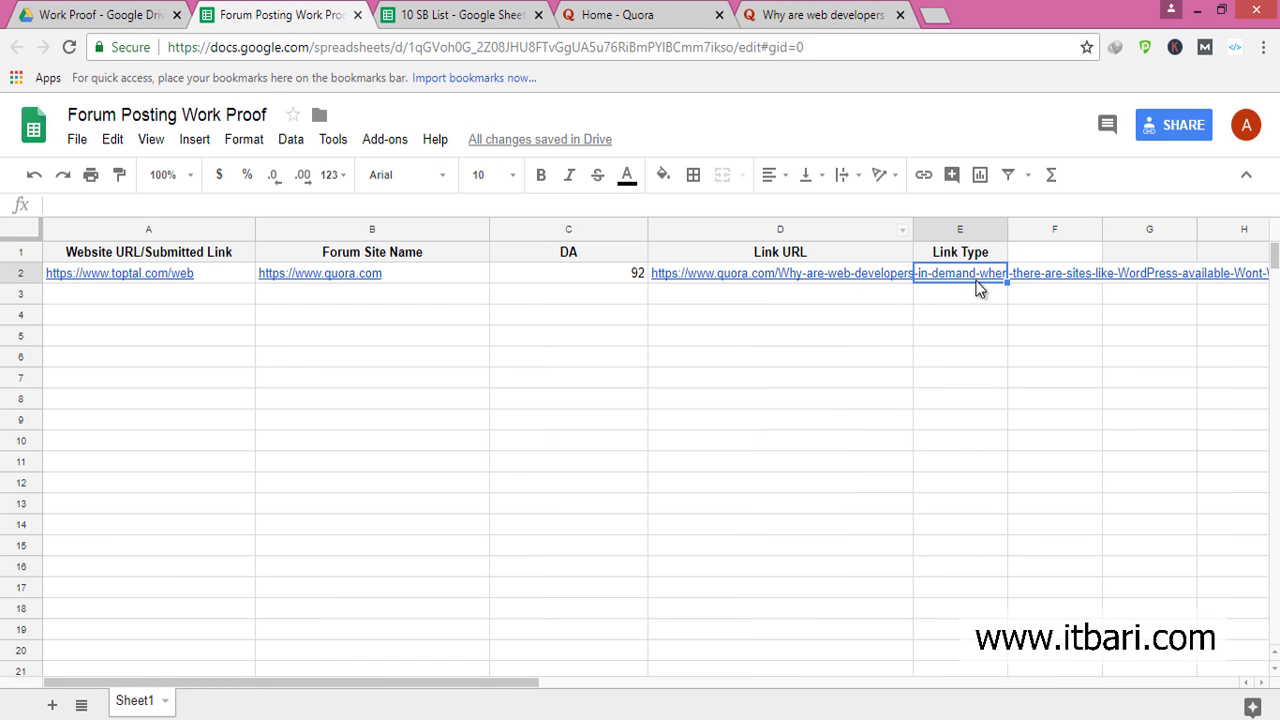
pyautogui.write('No Fo')
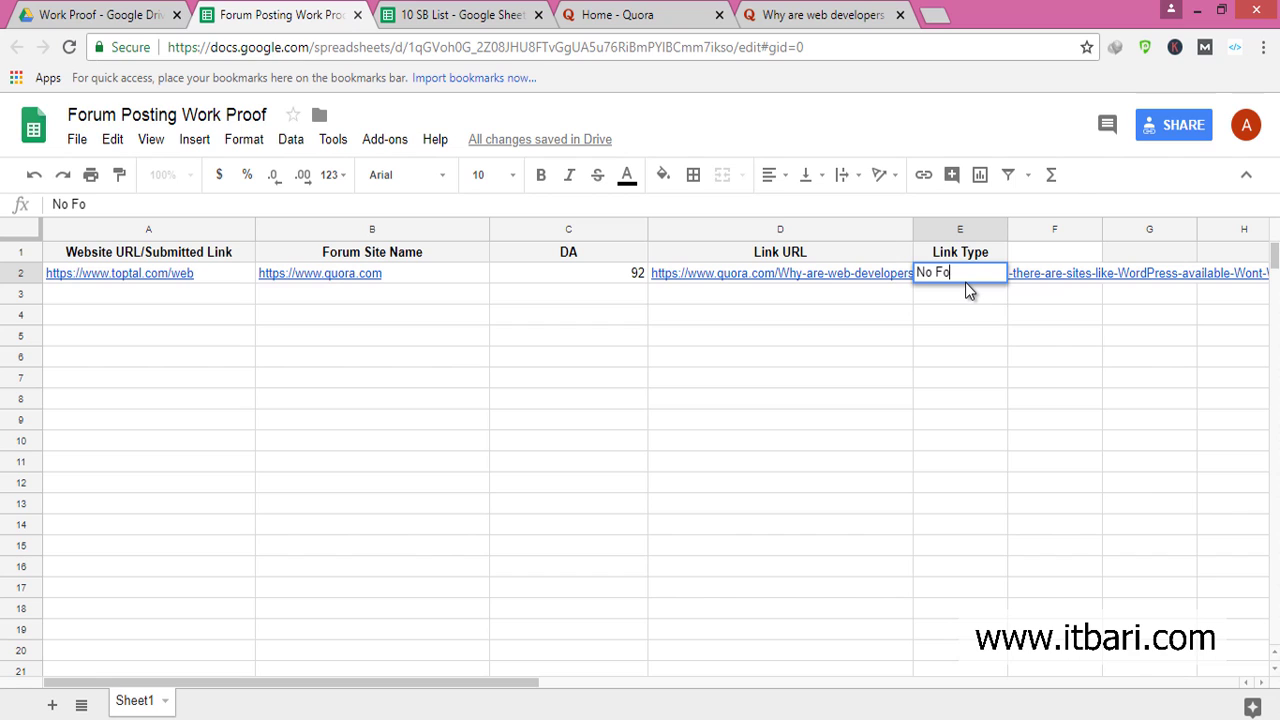
pyautogui.write('llow')
pyautogui.press('Return')
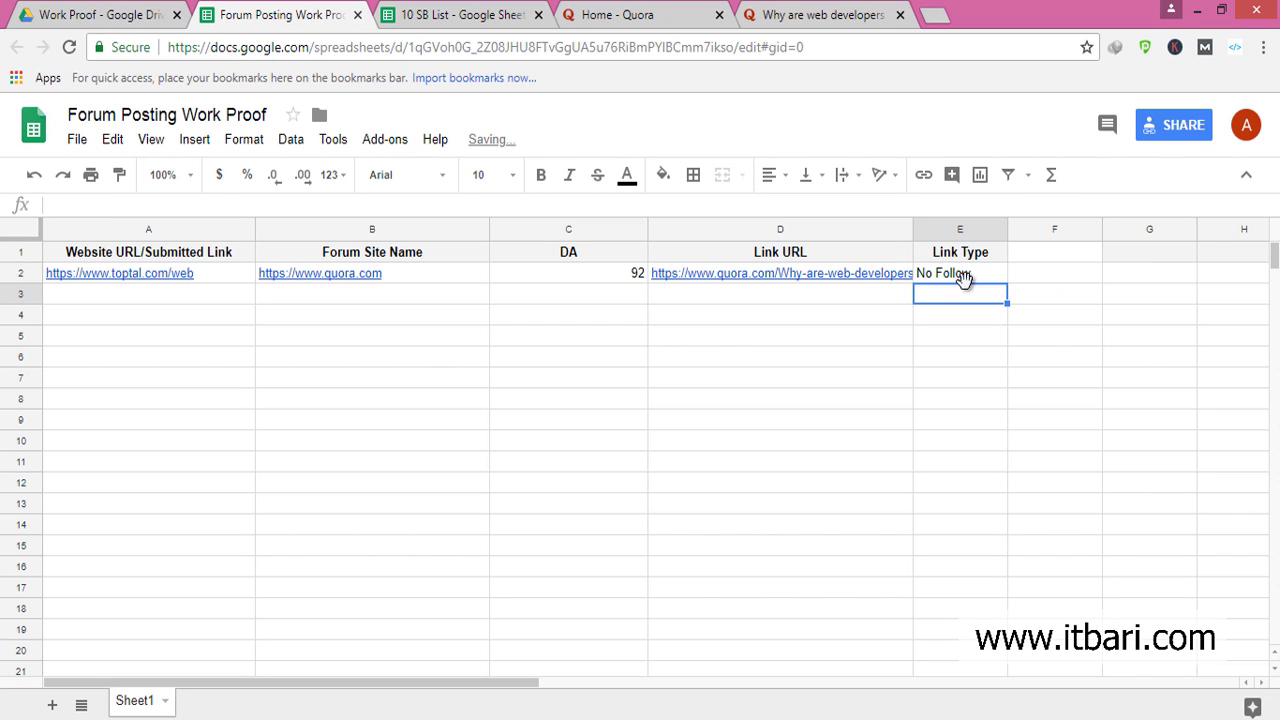
pyautogui.click(820, 440)
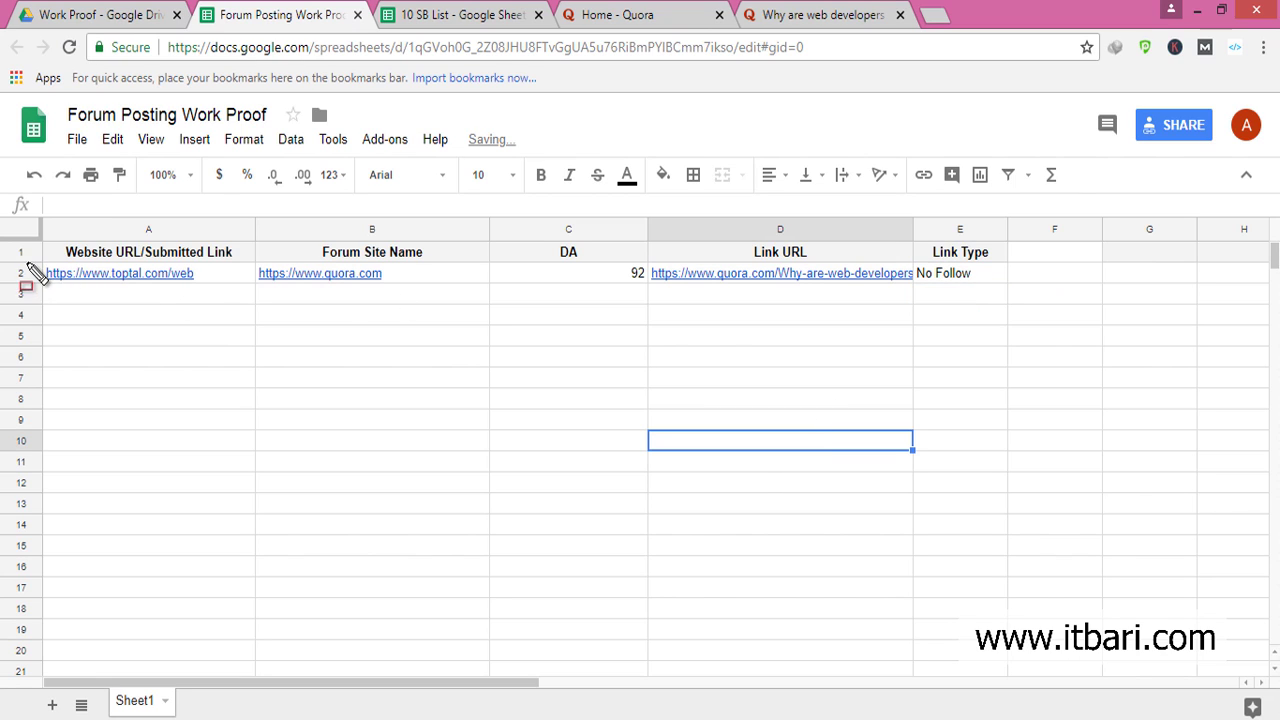
pyautogui.moveTo(28, 264); pyautogui.dragTo(590, 321)
pyautogui.moveTo(815, 323); pyautogui.dragTo(986, 291)
pyautogui.hotkey('ctrl', 'z')
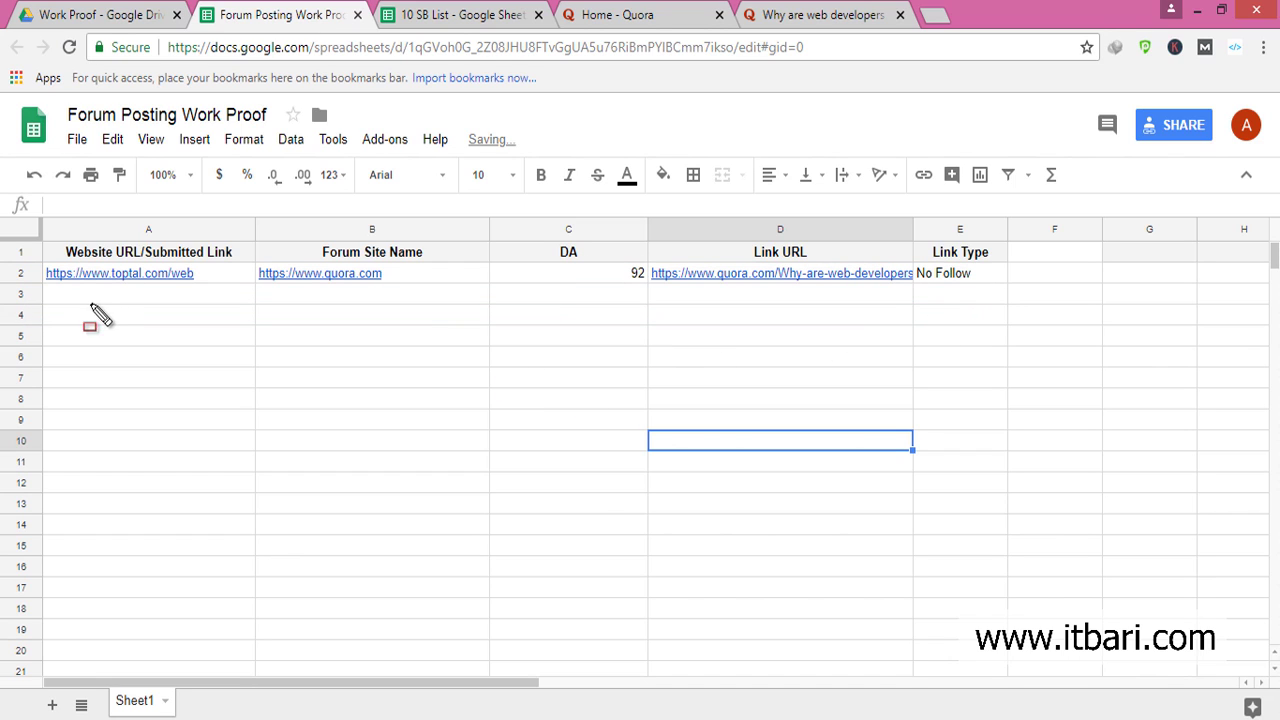
pyautogui.moveTo(66, 300); pyautogui.dragTo(66, 612)
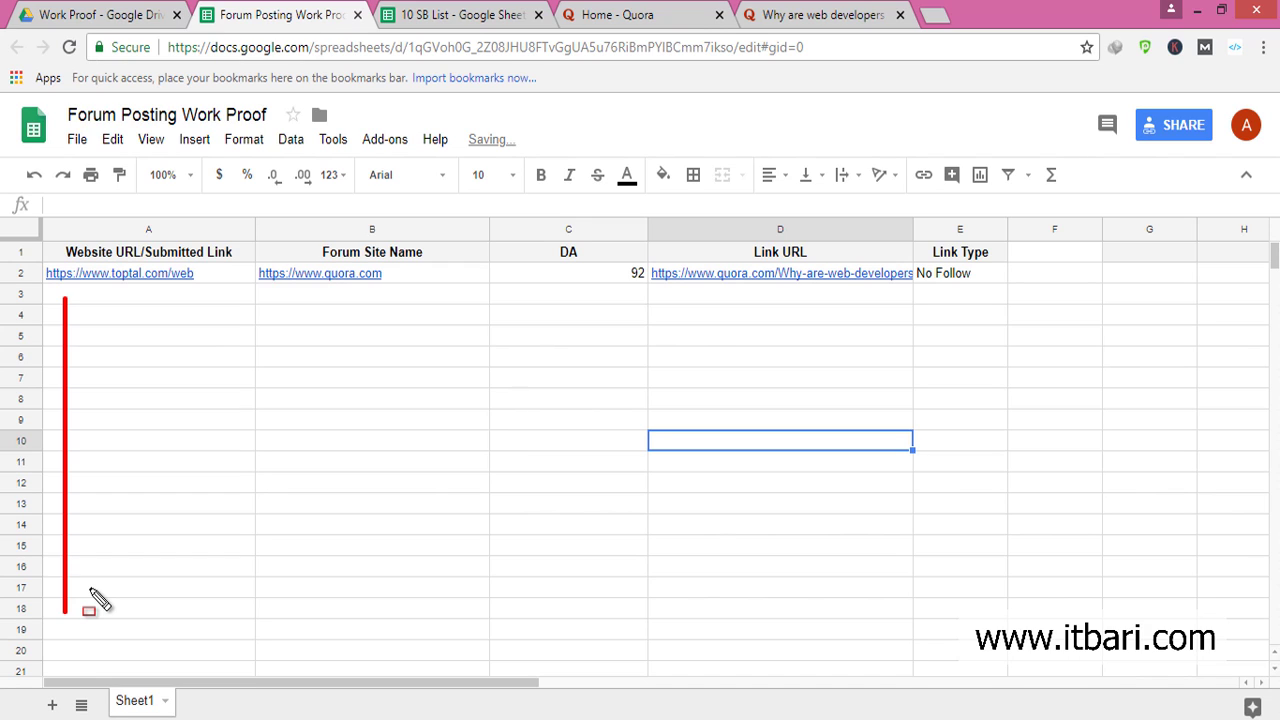
pyautogui.press('Escape')
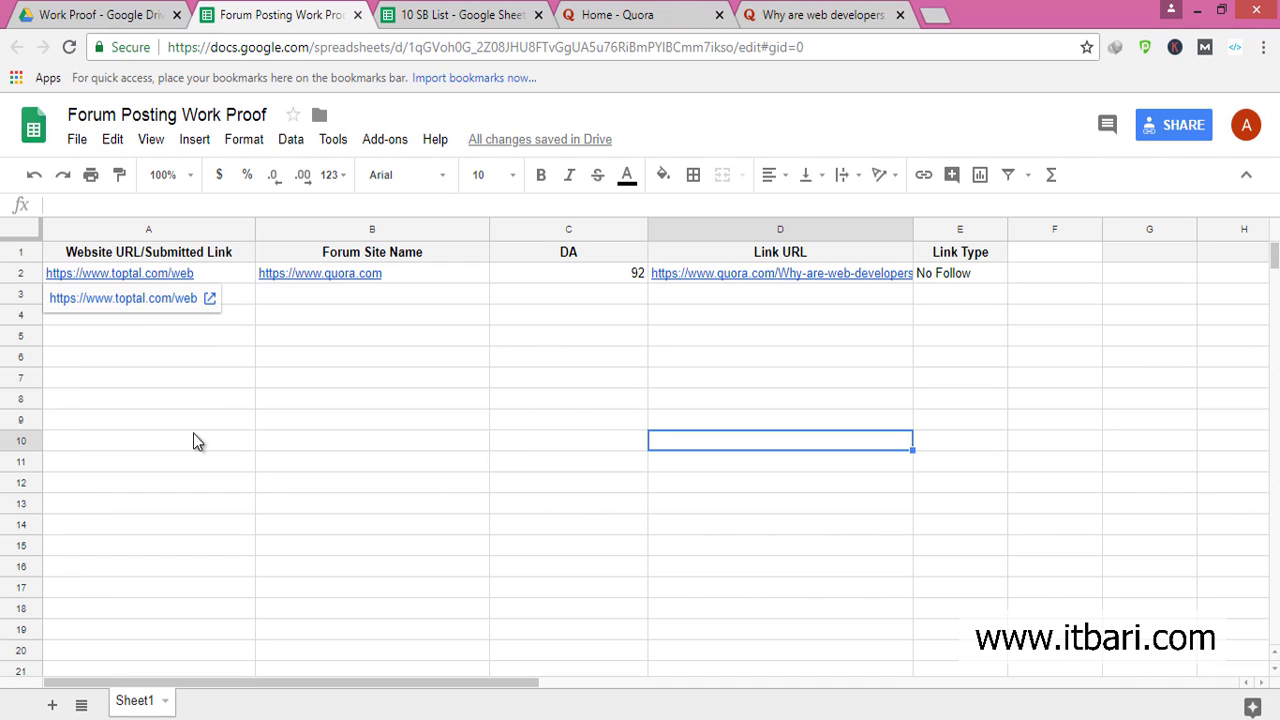
pyautogui.click(191, 348)
pyautogui.moveTo(177, 293); pyautogui.dragTo(800, 609)
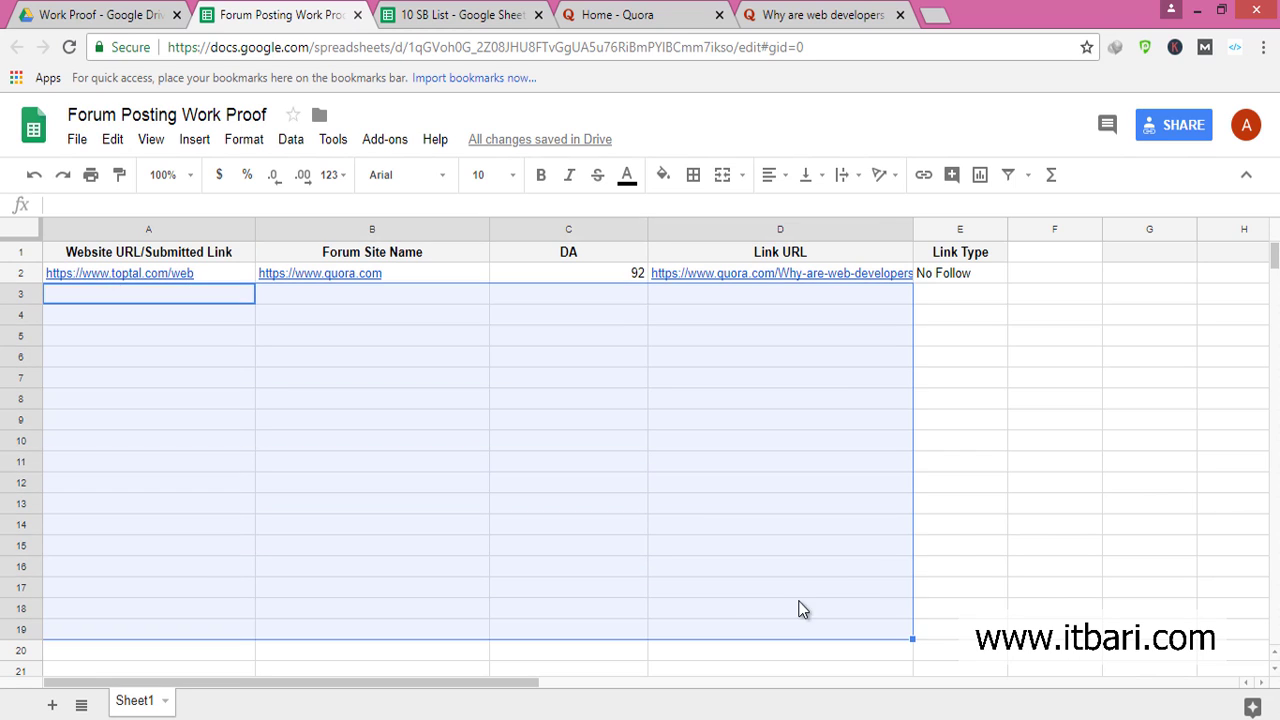
pyautogui.click(952, 532)
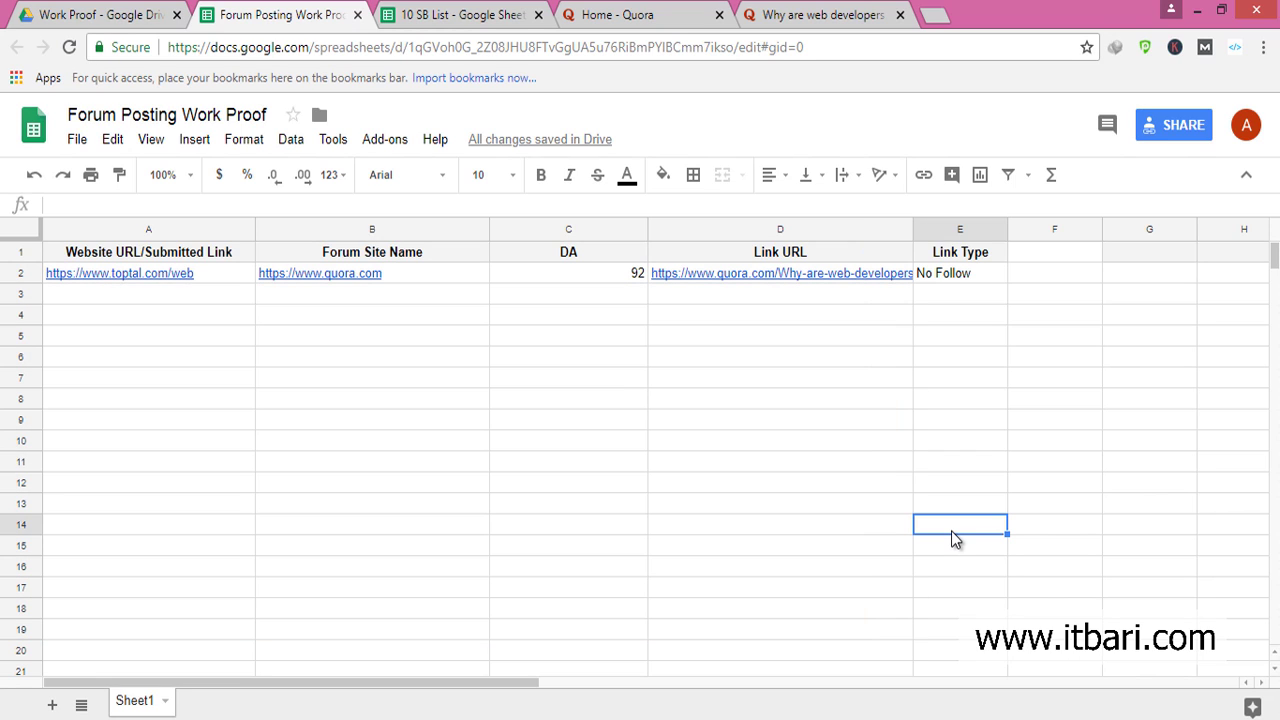
pyautogui.click(143, 296)
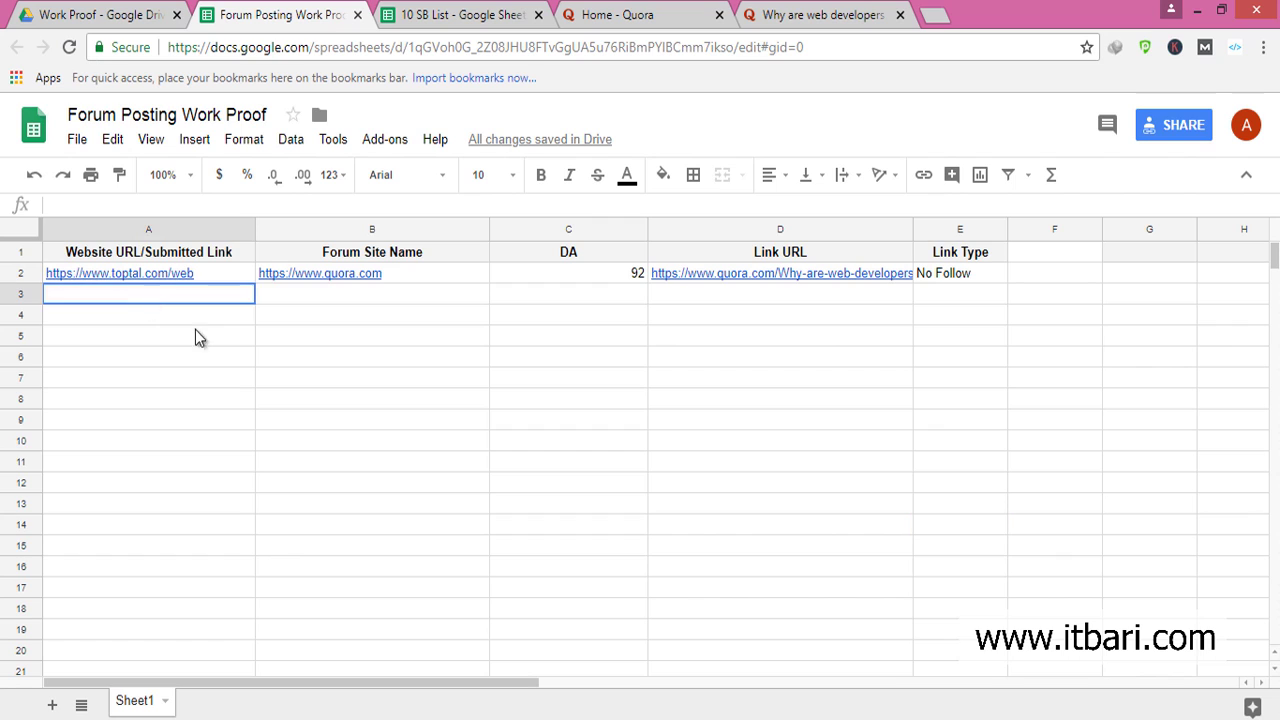
pyautogui.moveTo(195, 329); pyautogui.dragTo(375, 466)
pyautogui.click(568, 441)
pyautogui.moveTo(137, 294); pyautogui.dragTo(800, 547)
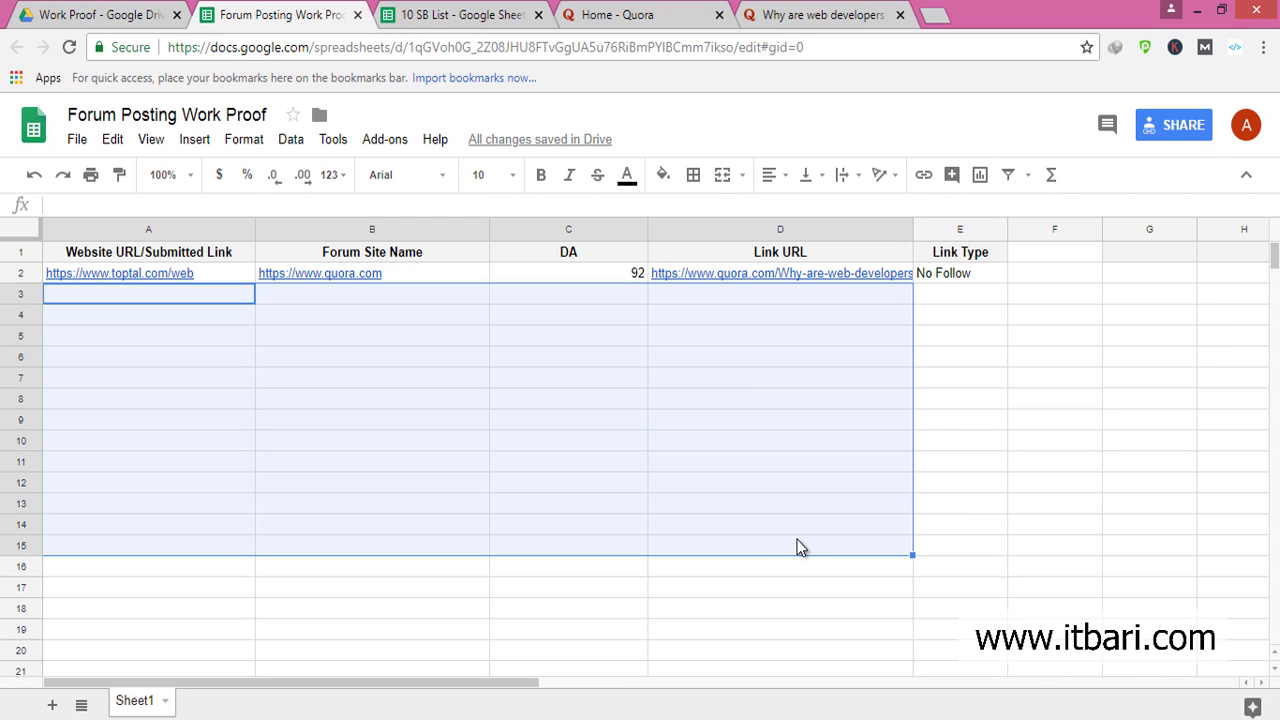
pyautogui.click(761, 591)
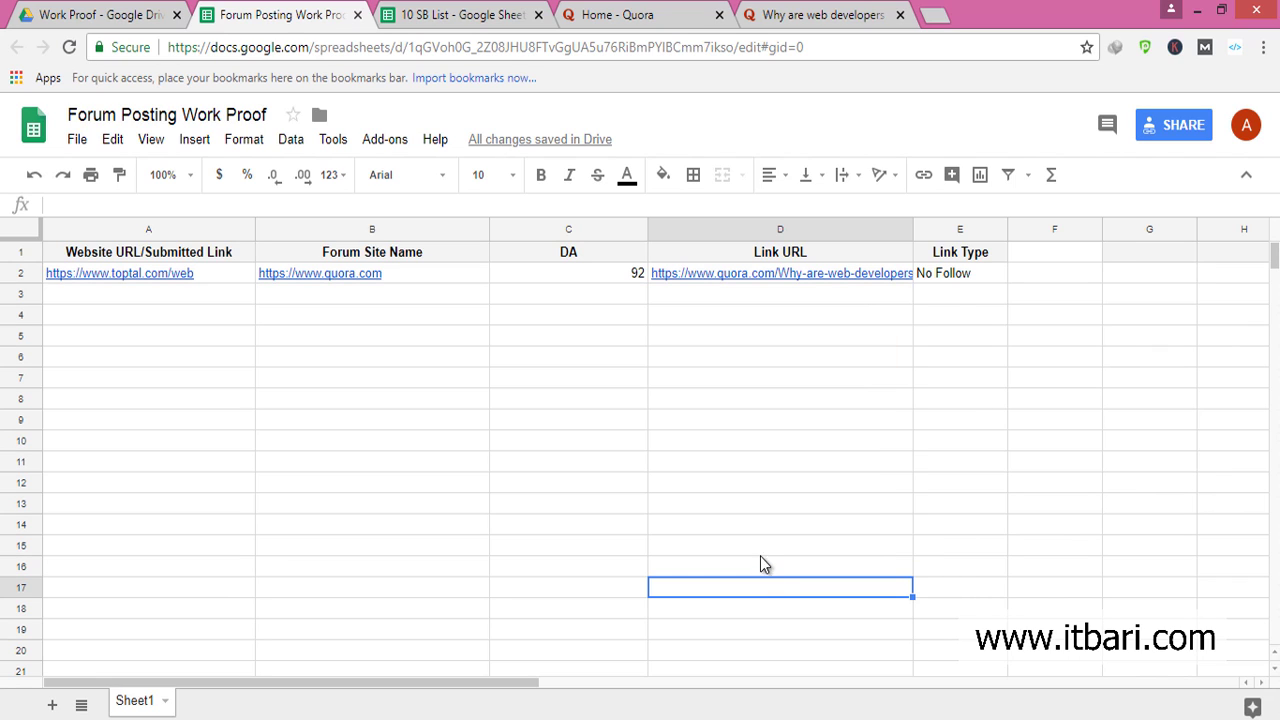
# Copy the "Anyone with the link can view" sharing link of the Forum Posting Work Proof sheet and close the sharing settings.
pyautogui.click(1200, 141)
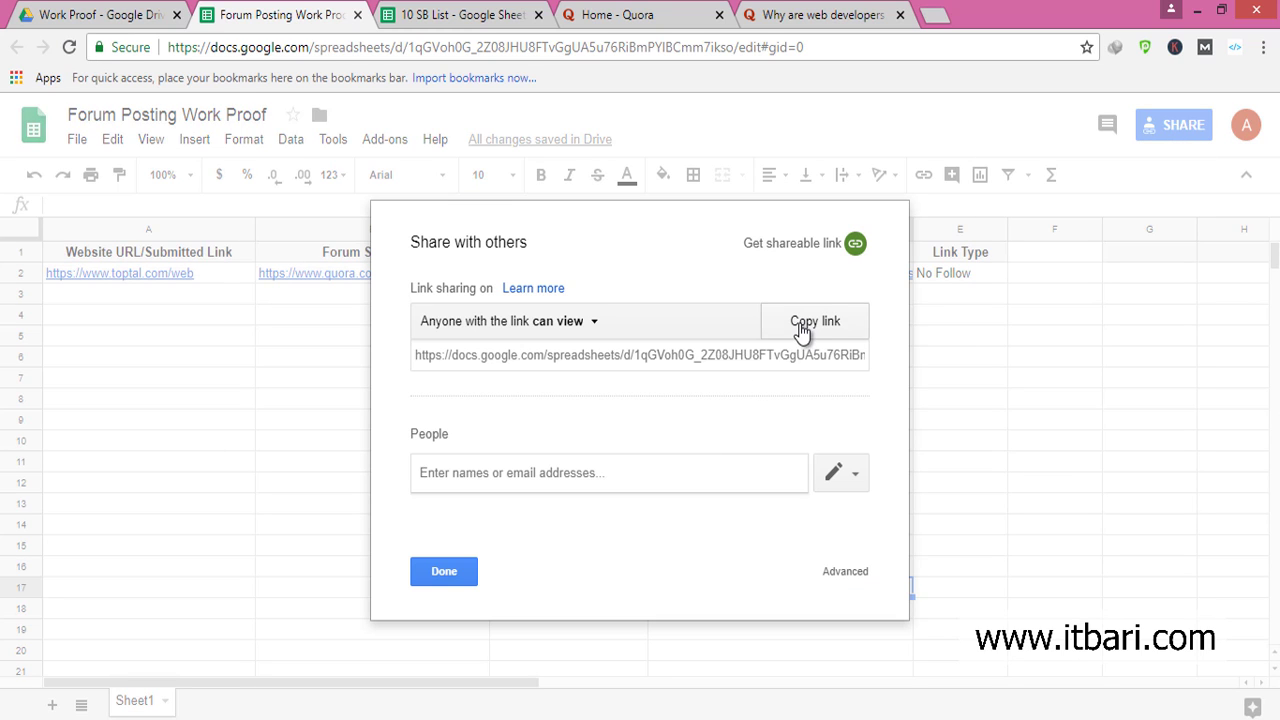
pyautogui.click(805, 326)
pyautogui.click(1087, 464)
pyautogui.click(444, 572)
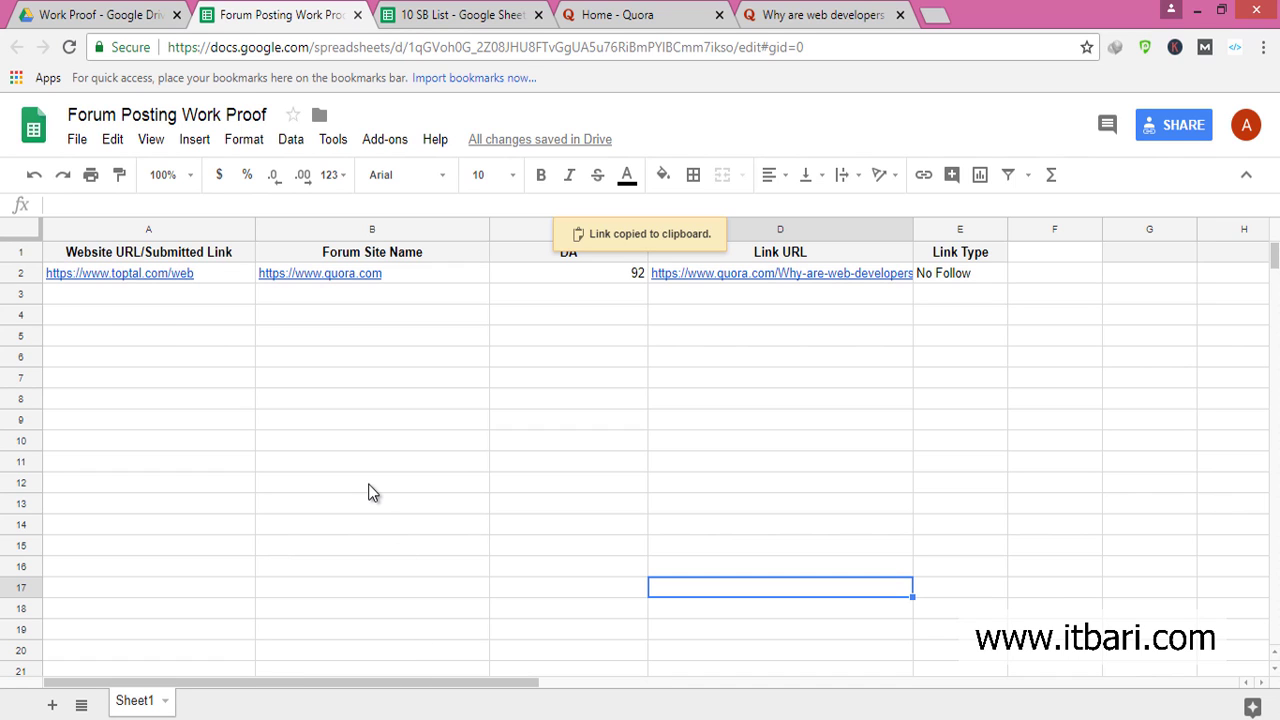
pyautogui.click(1157, 137)
pyautogui.click(846, 325)
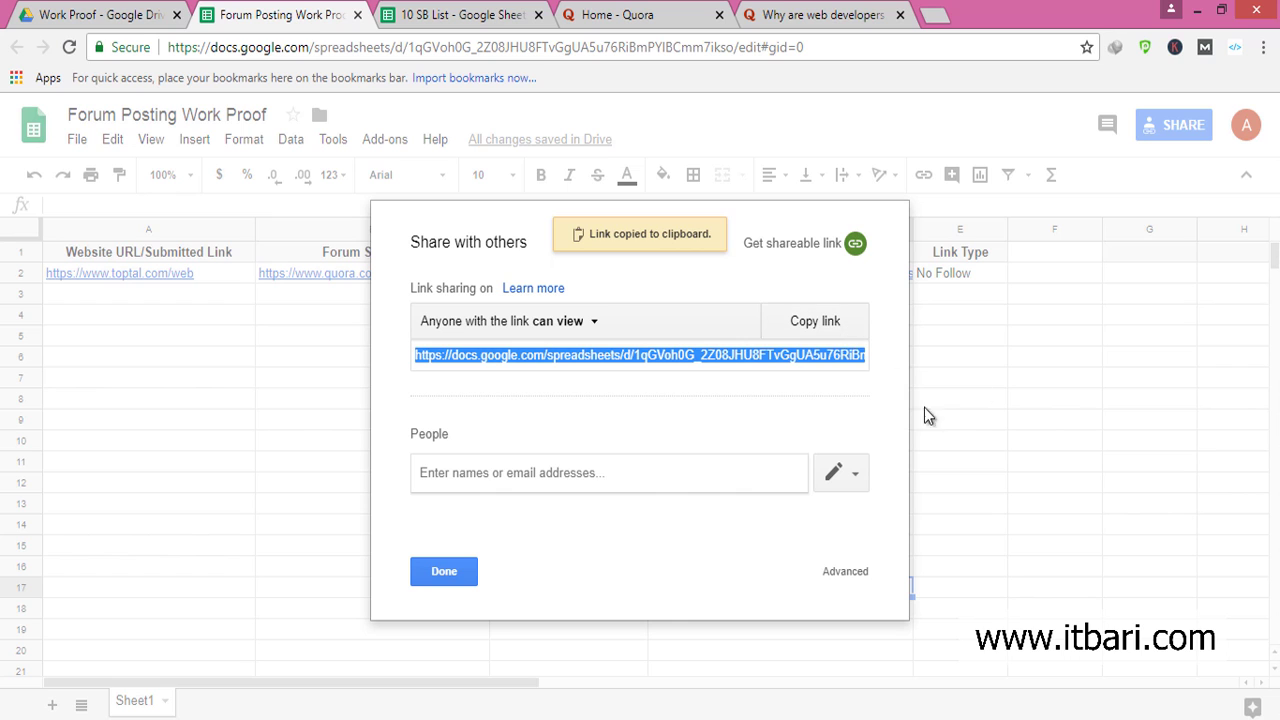
pyautogui.click(447, 578)
pyautogui.click(388, 534)
# Open the copied sharing link in a new incognito window and look over the Forum Posting Work Proof sheet's entries.
pyautogui.hotkey('ctrl', 'shift', 'n')
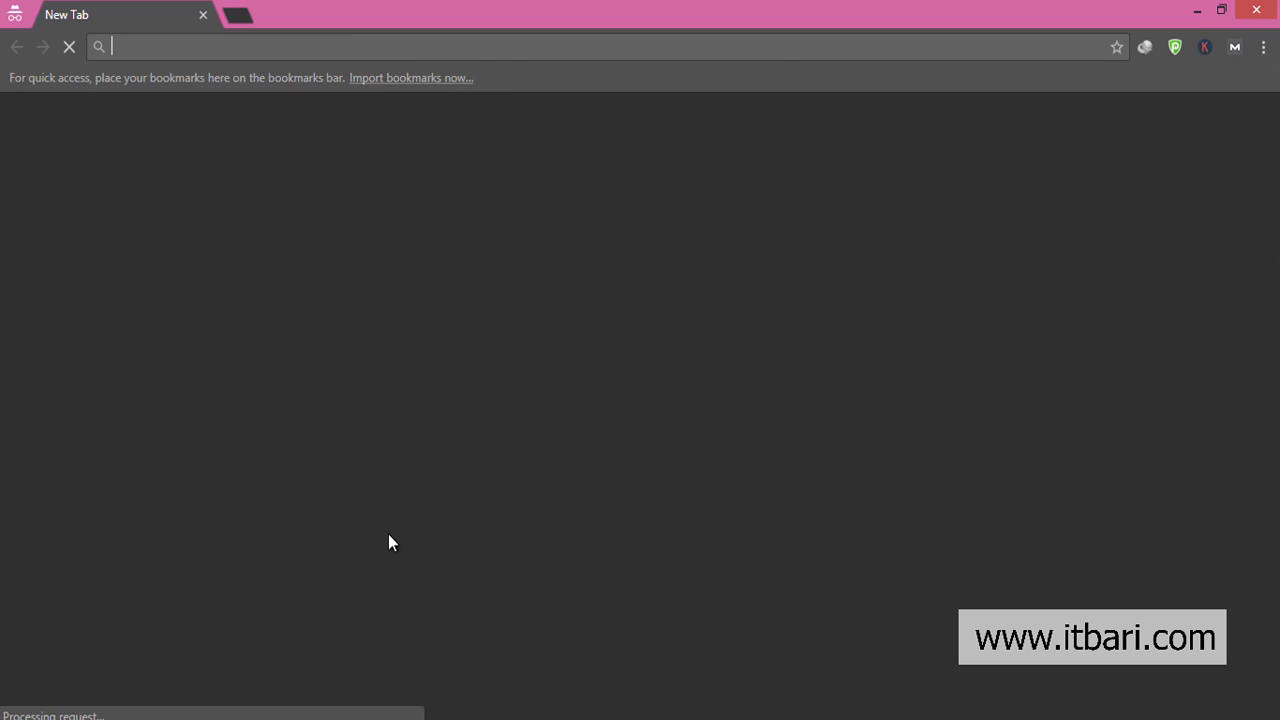
pyautogui.hotkey('ctrl', 'v')
pyautogui.press('Return')
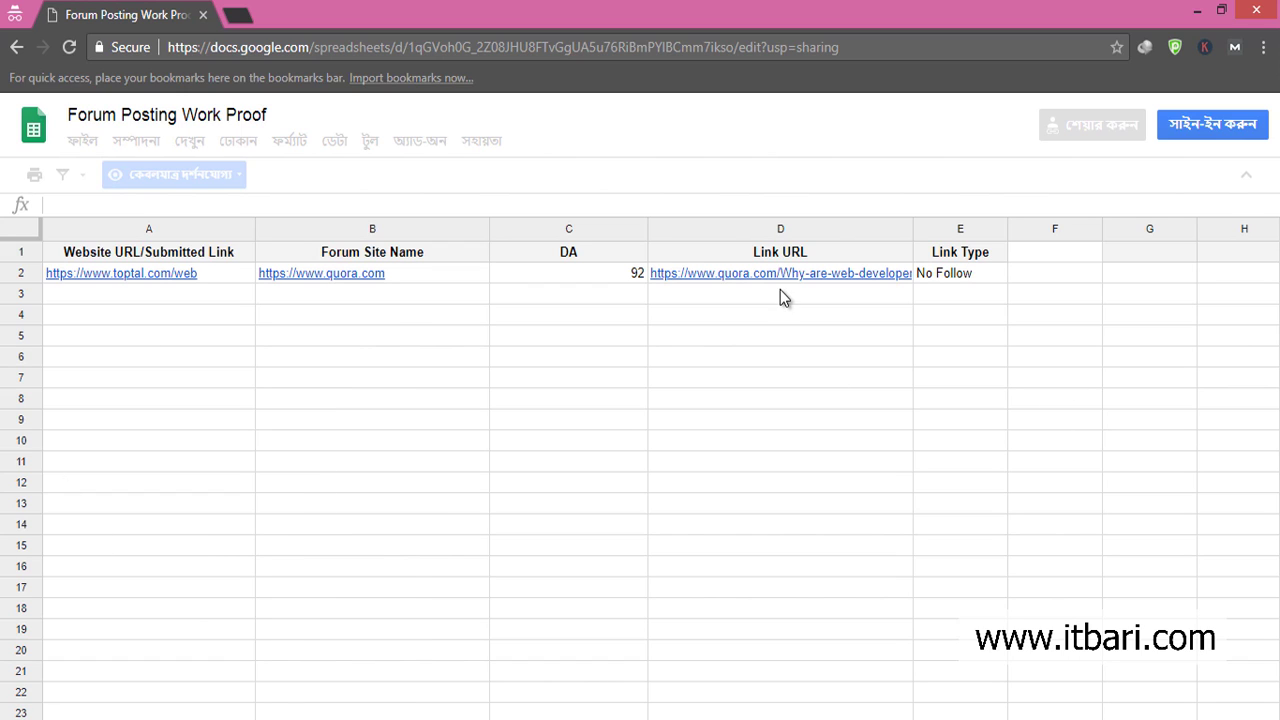
pyautogui.moveTo(551, 272); pyautogui.dragTo(546, 512)
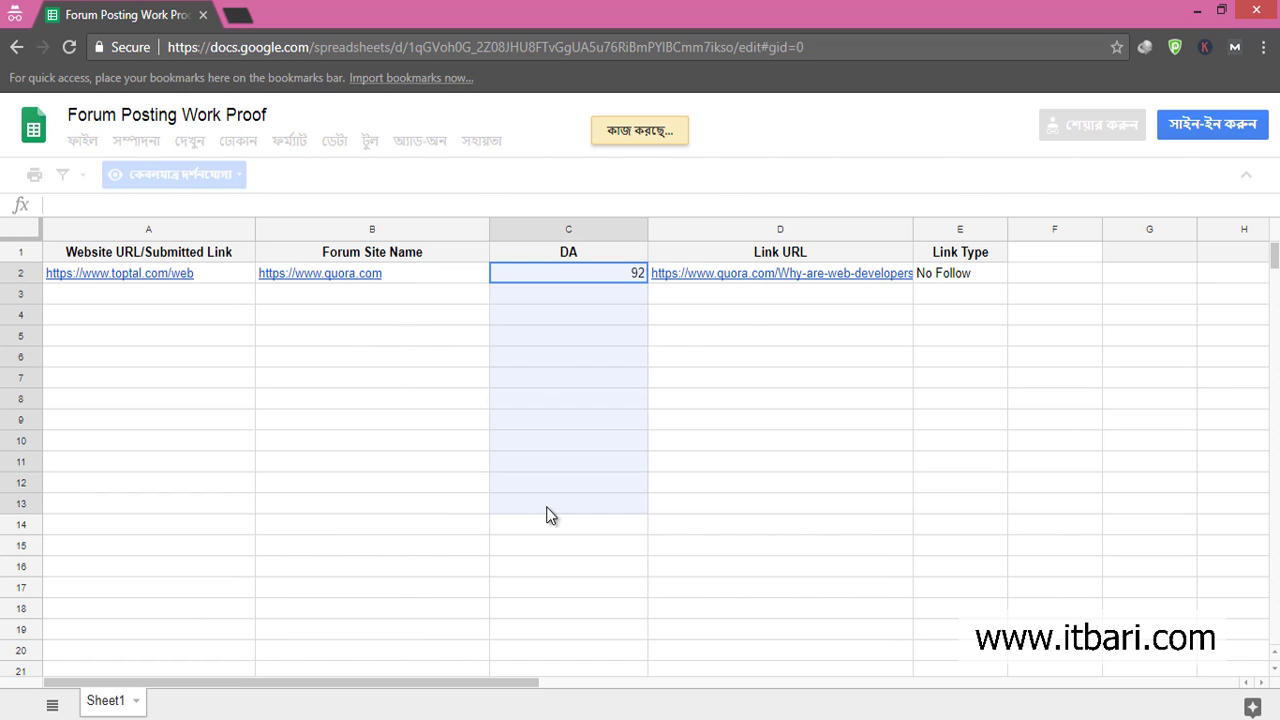
pyautogui.click(864, 500)
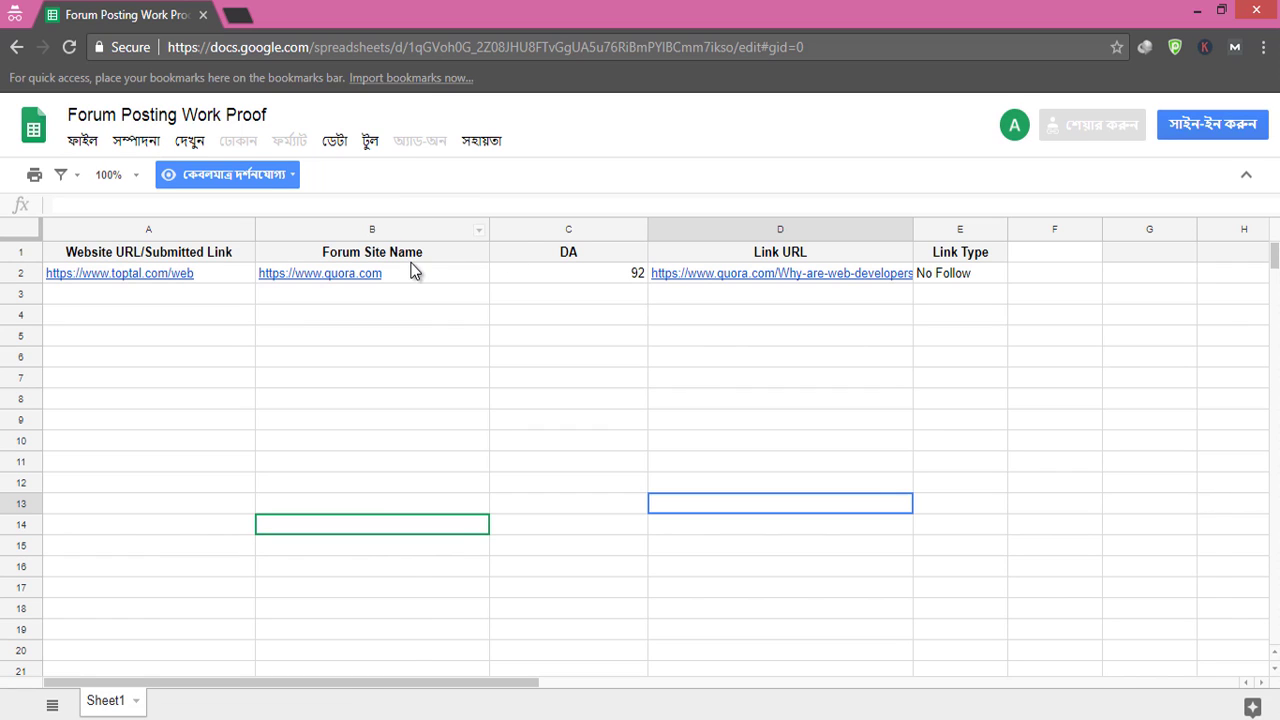
pyautogui.moveTo(409, 273)
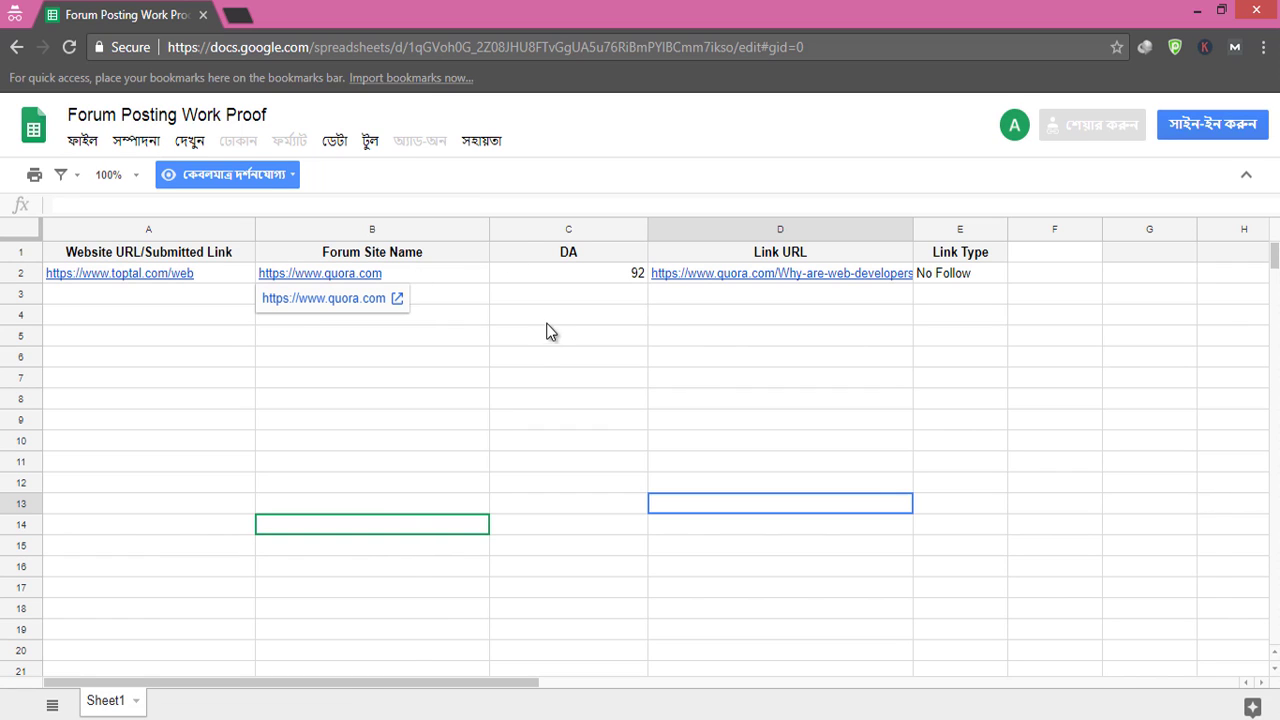